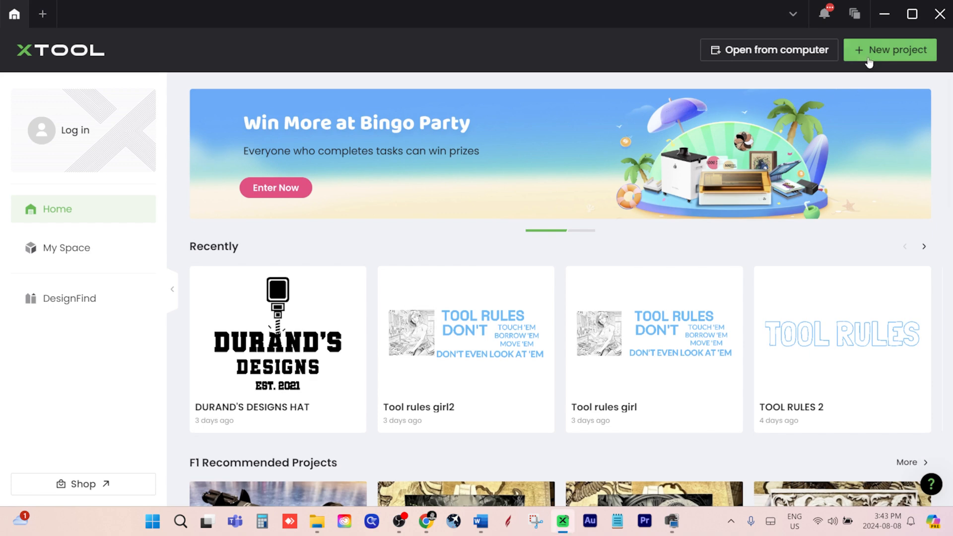
Create a new project and review the connected laser device and the available processing modes
click(868, 59)
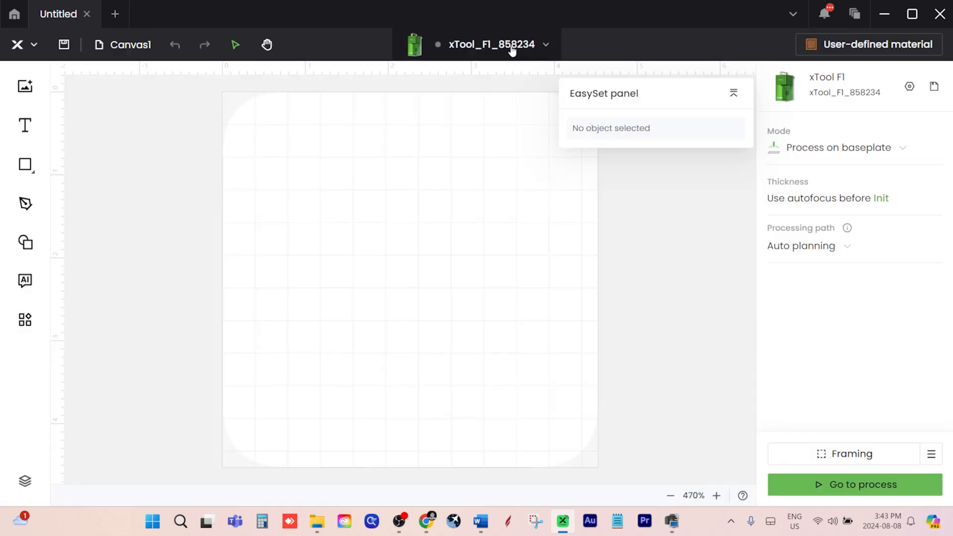
click(512, 48)
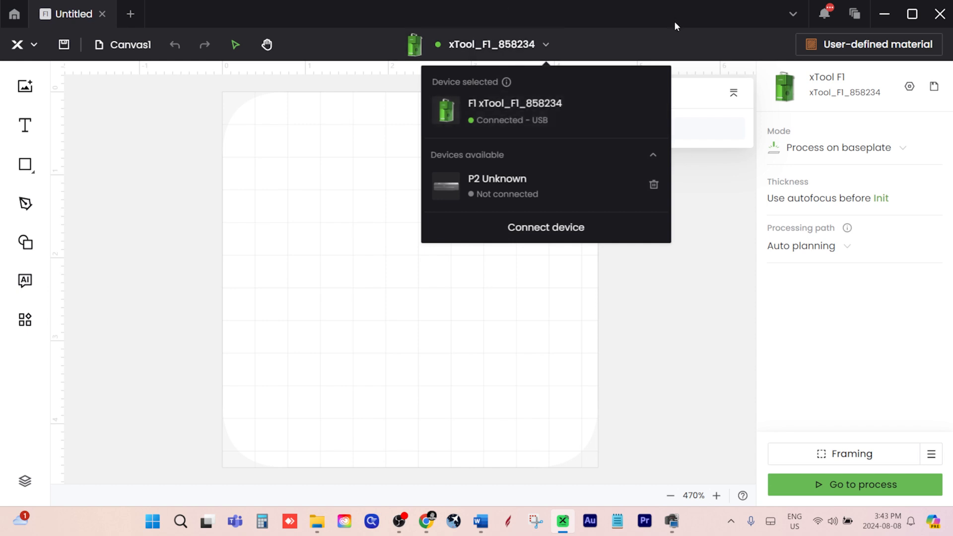
click(487, 272)
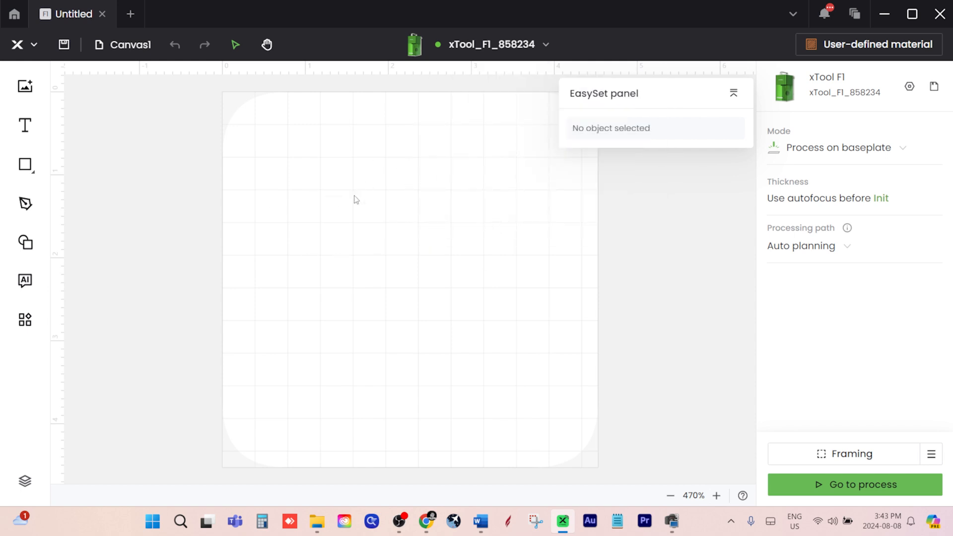
click(893, 156)
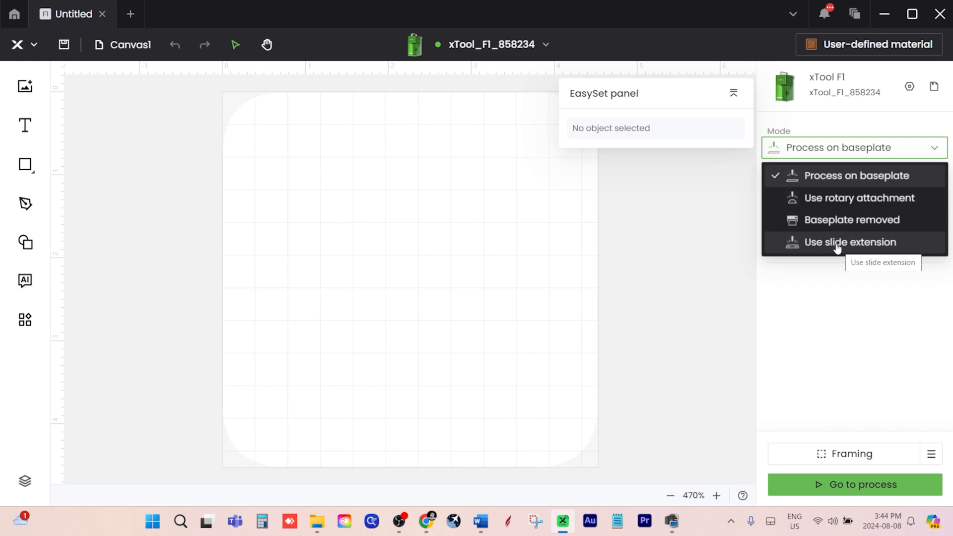
click(695, 218)
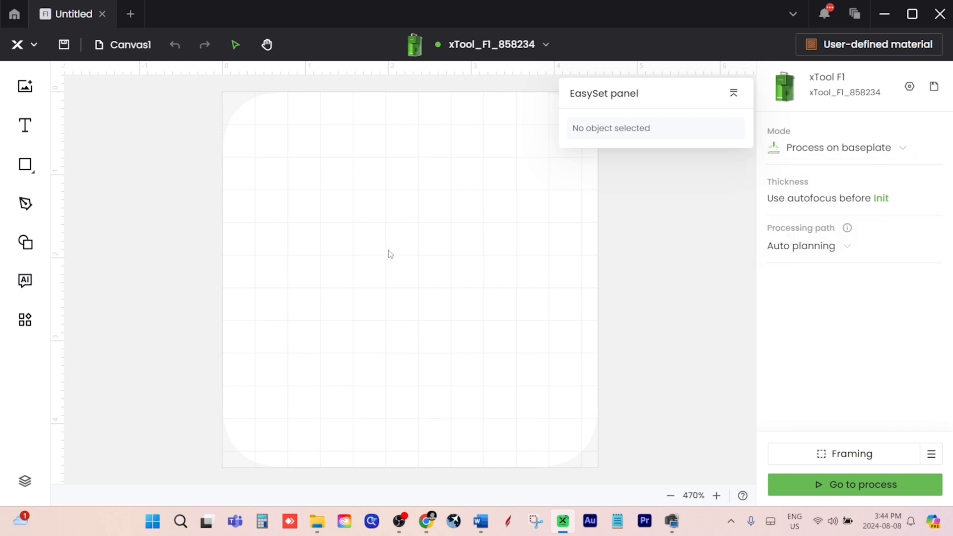
Add the outlined ghost from the Festival shapes and move it to about X 1.758, Y 1.696 in on the canvas
click(26, 243)
click(196, 279)
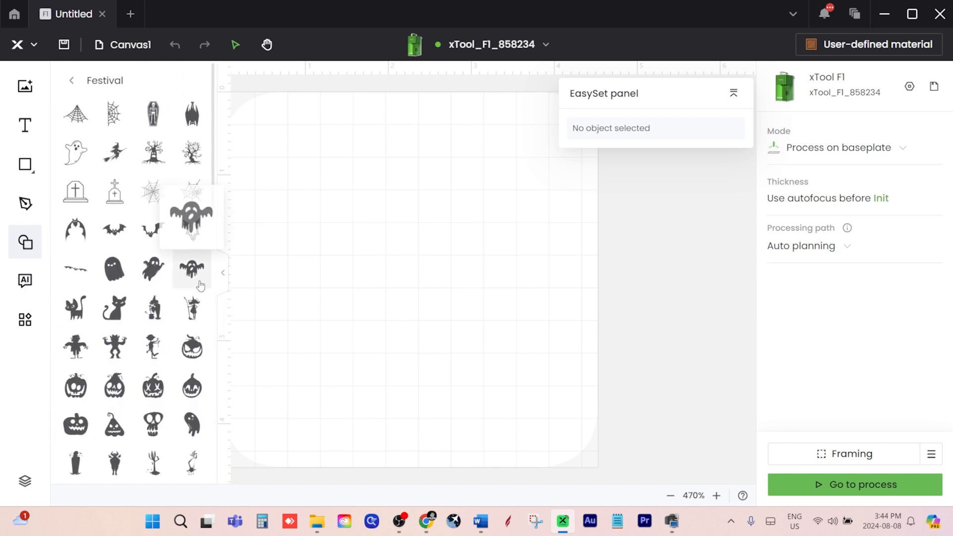
scroll(200, 284, down, 5)
scroll(200, 283, down, 5)
scroll(200, 283, down, 3)
scroll(200, 280, up, 1)
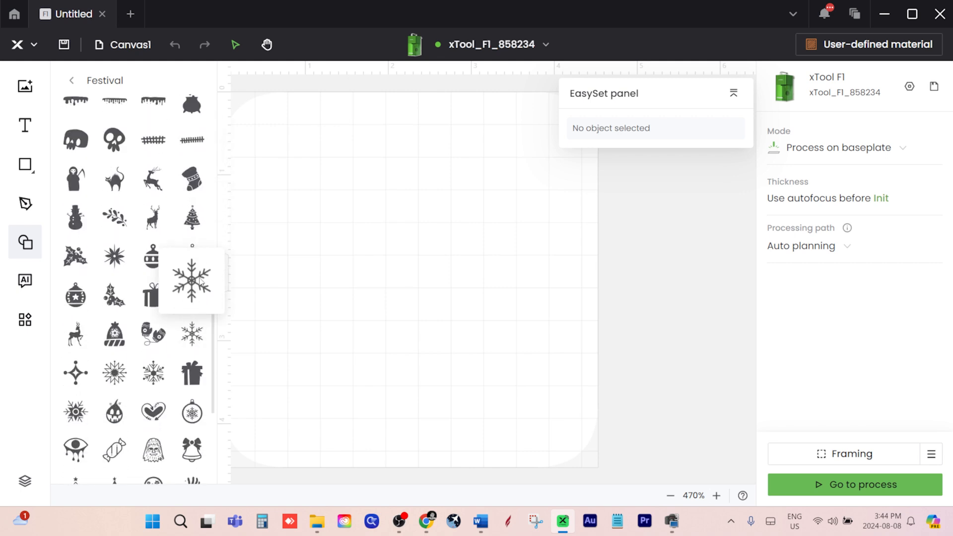
scroll(200, 283, up, 5)
scroll(200, 283, up, 6)
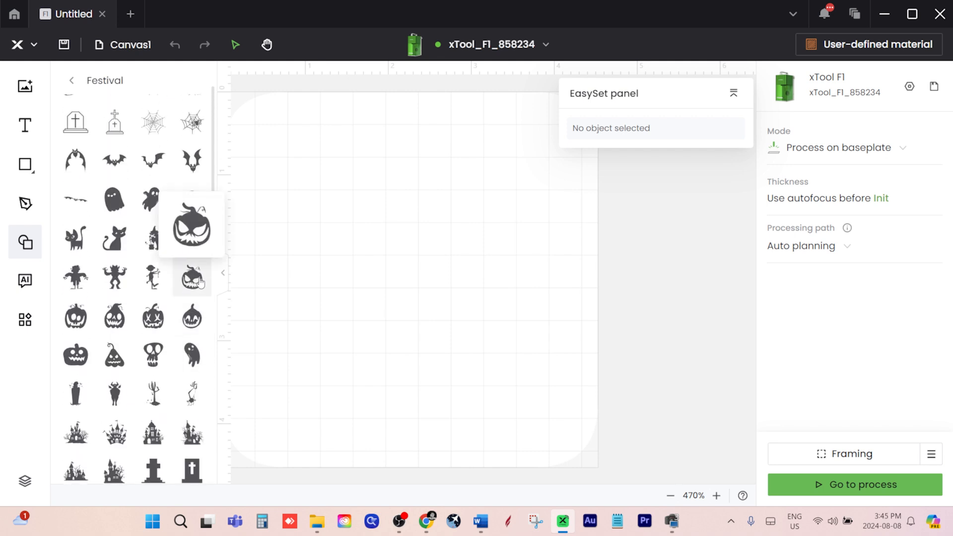
scroll(200, 283, up, 2)
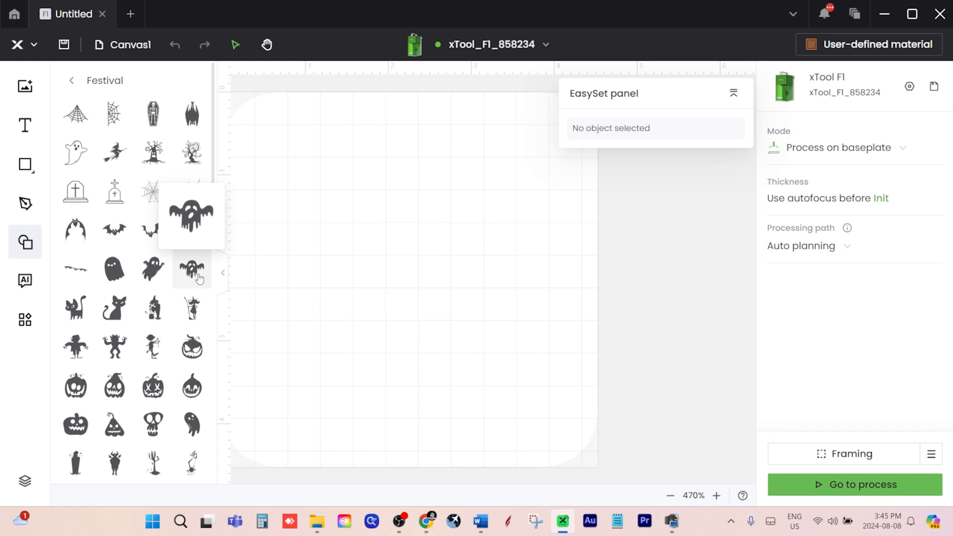
click(82, 160)
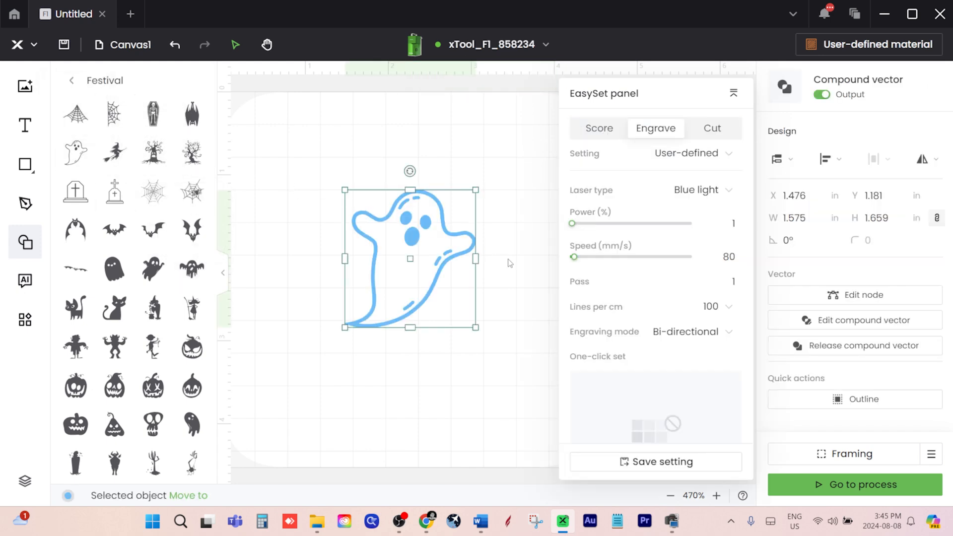
click(524, 281)
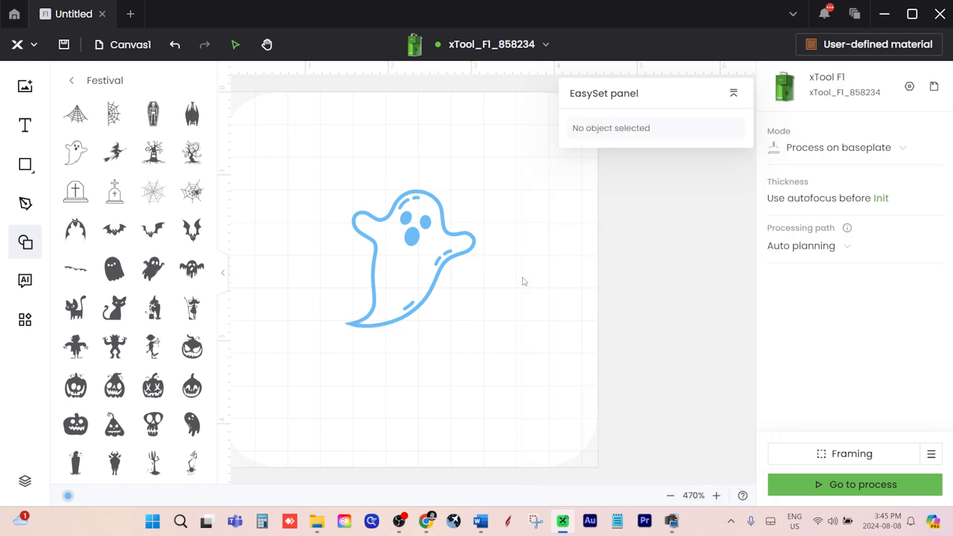
click(72, 81)
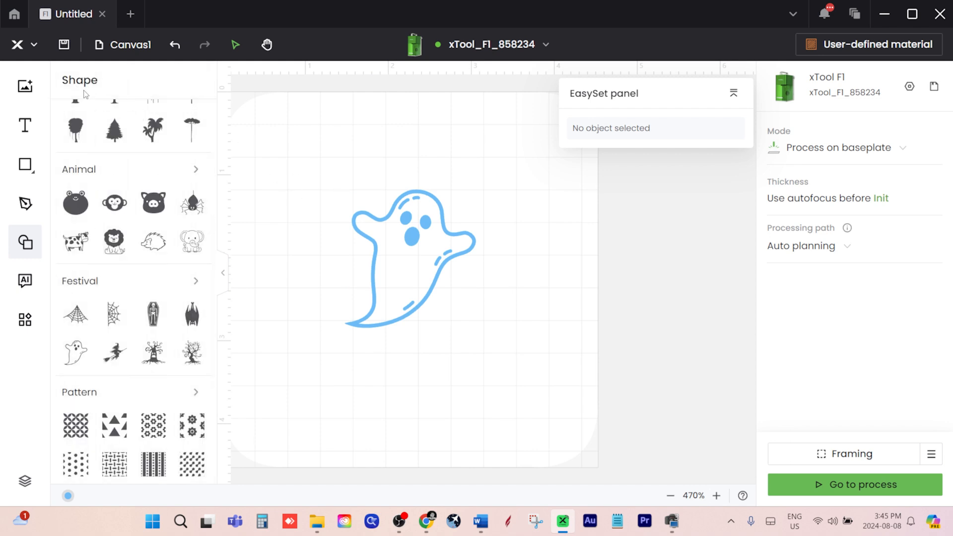
click(30, 242)
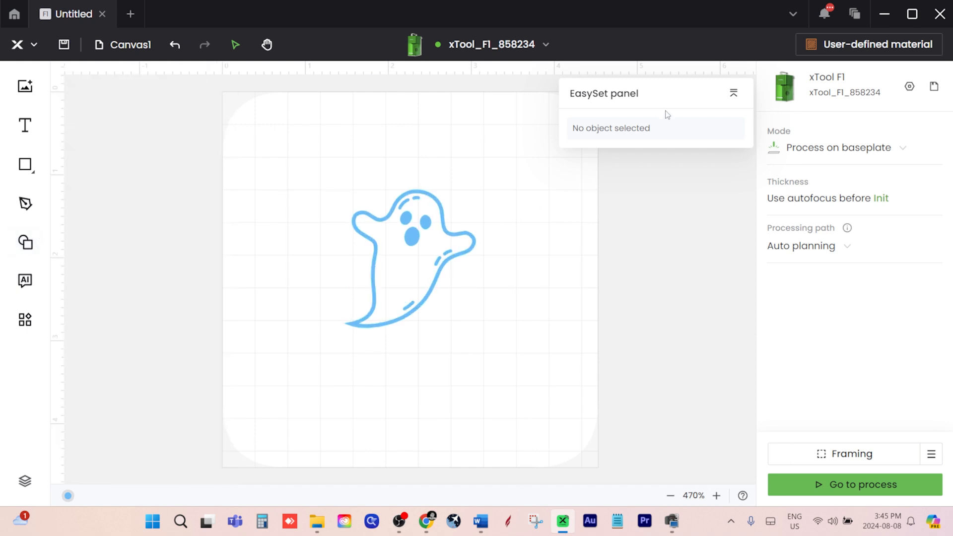
drag(426, 263, 442, 307)
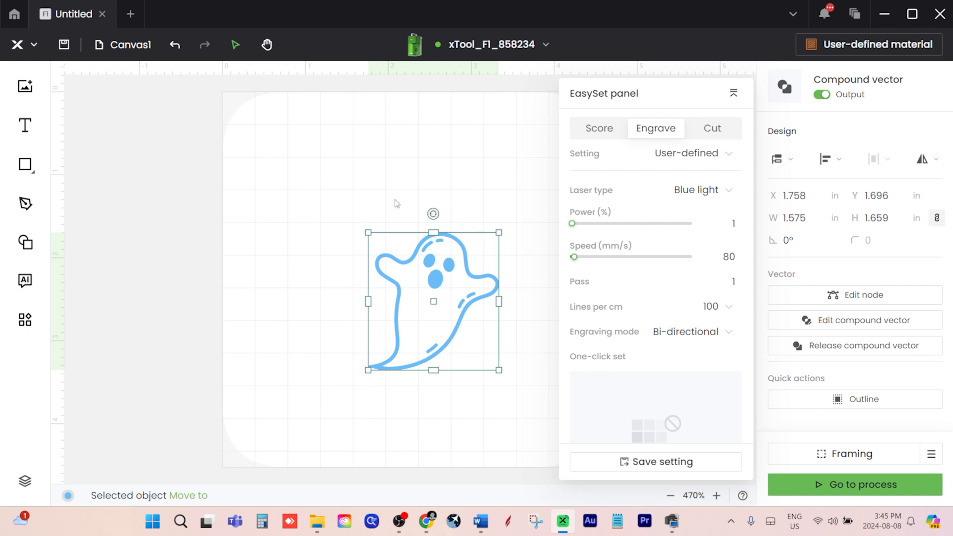
Draw a rectangle about 2.24 × 2.50 in around the ghost
click(31, 242)
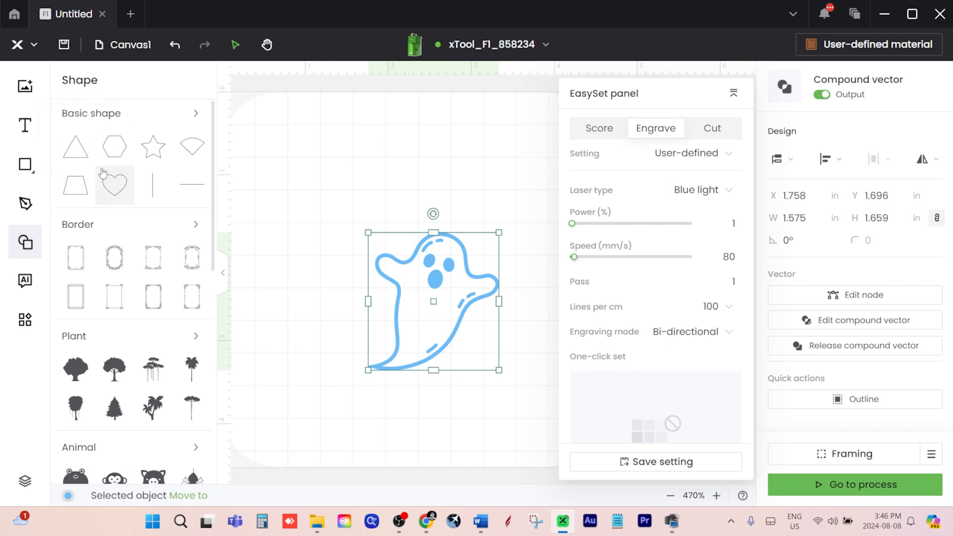
click(25, 165)
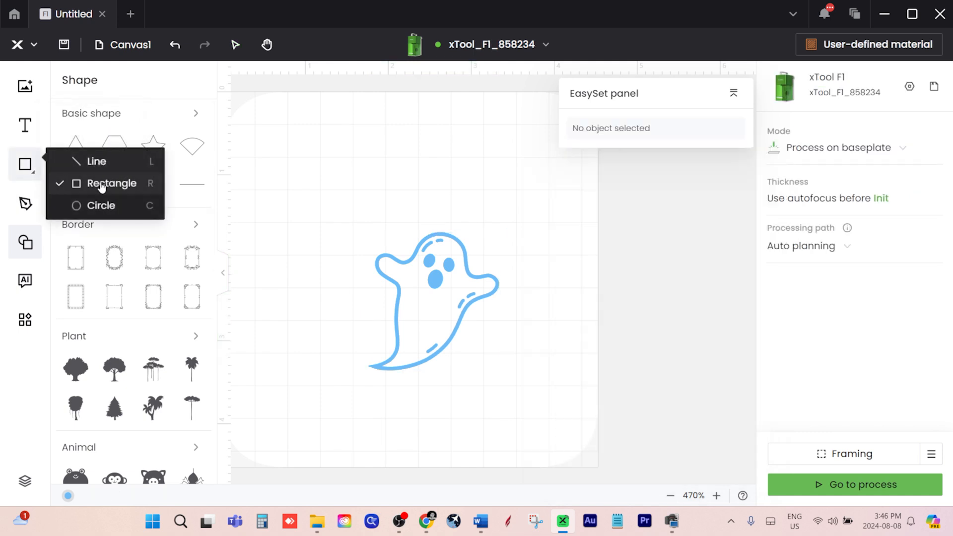
click(101, 187)
mouse_move(336, 200)
mouse_down()
mouse_move(502, 334)
mouse_move(520, 406)
mouse_up()
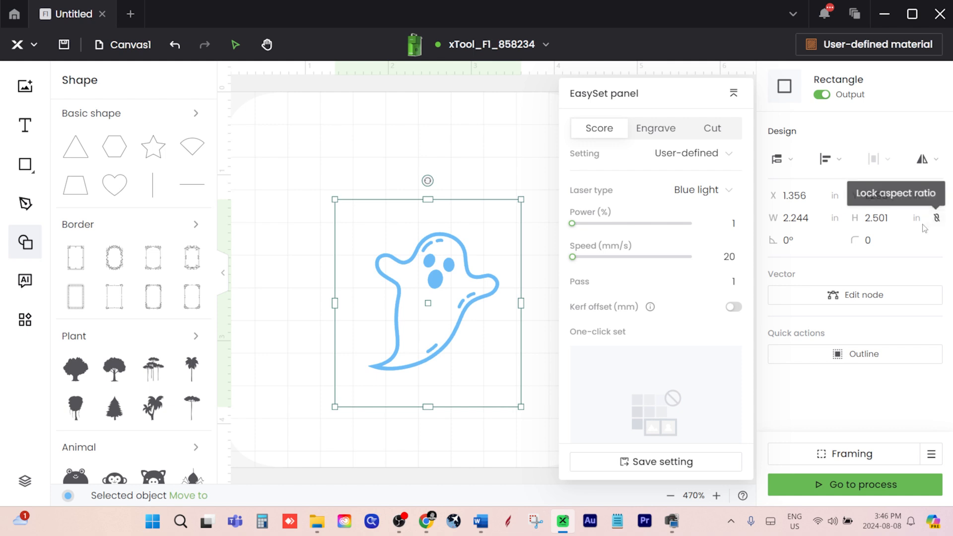
Set the rectangle's width to 1.5 in and its height to 1.7 in
click(821, 216)
drag(819, 217, 777, 222)
click(777, 219)
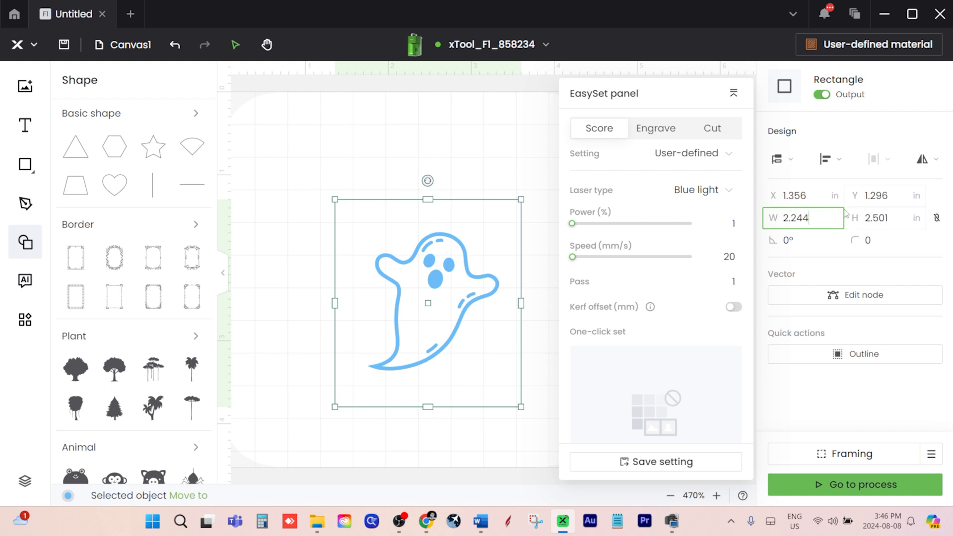
drag(817, 220, 778, 226)
text(1.5)
key(Tab)
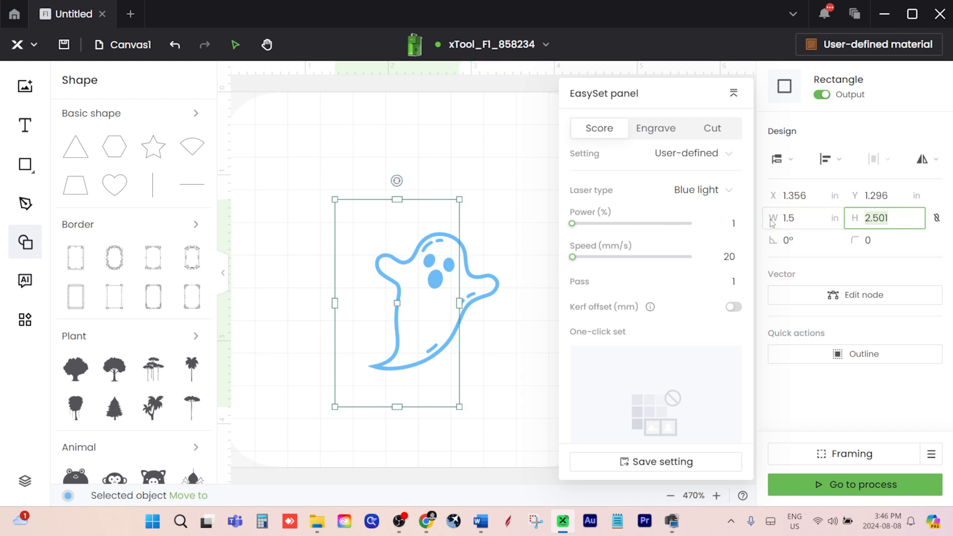
text(1.7)
key(Return)
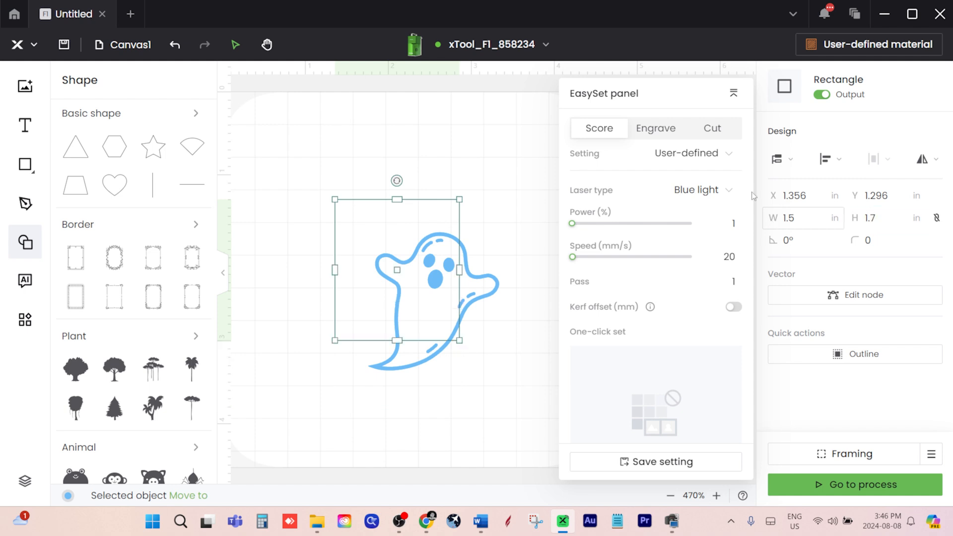
Shift the rectangle beside the ghost, then shrink the ghost to about 1.07 × 1.13 in and place it inside the rectangle
drag(375, 235, 358, 268)
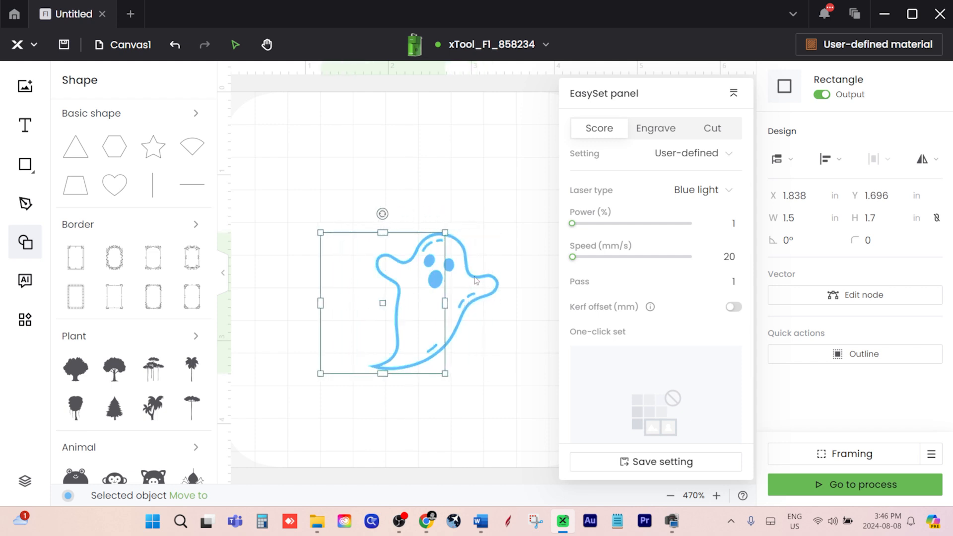
click(464, 280)
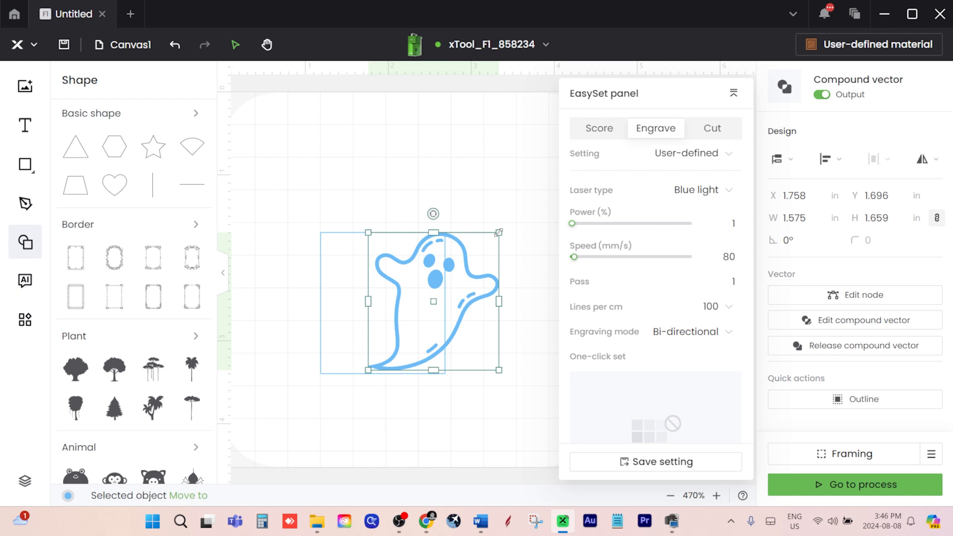
drag(499, 232, 458, 276)
drag(412, 305, 384, 298)
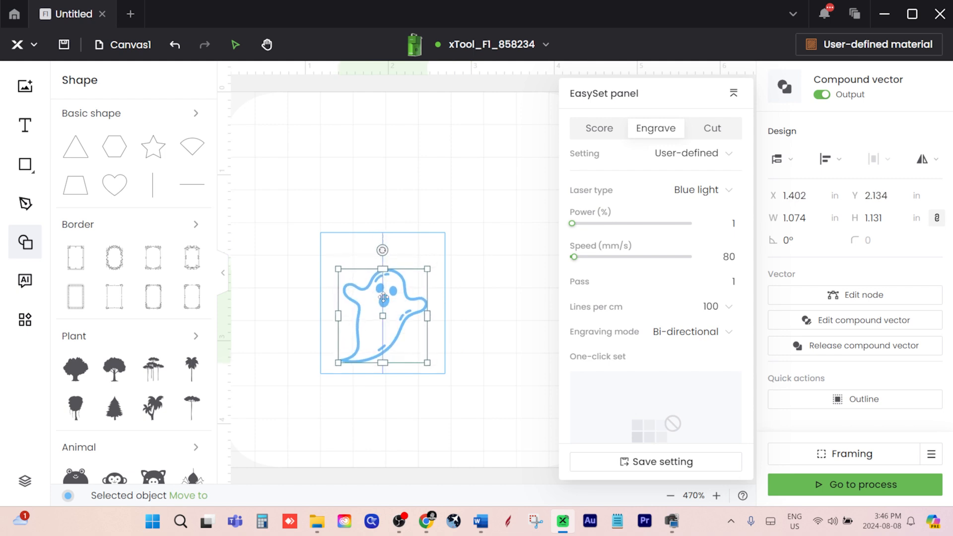
Move the rectangle to about X 1.514, Y 1.85 in, aligned with the canvas's vertical centre line, and lock it
click(402, 236)
drag(409, 240, 434, 247)
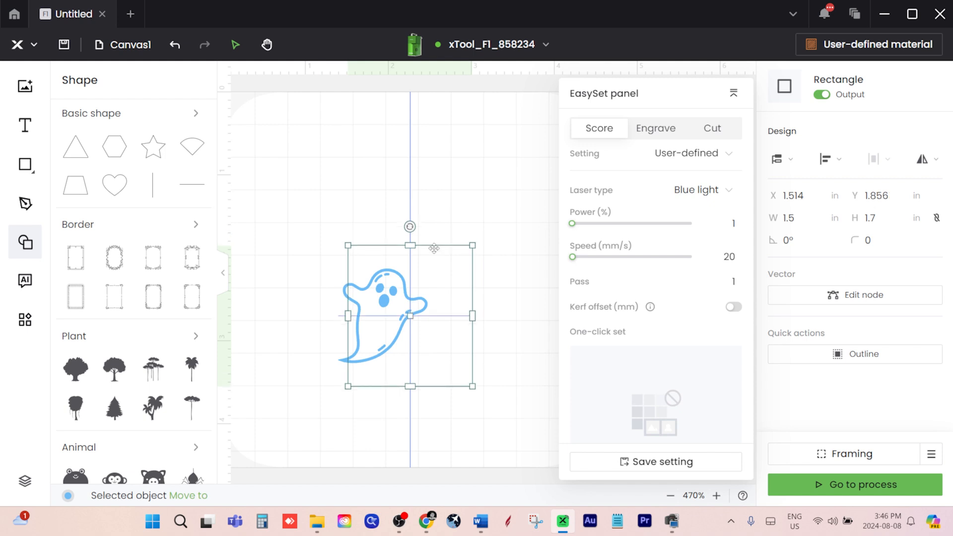
mouse_move(393, 297)
mouse_down()
mouse_move(412, 297)
mouse_move(392, 299)
mouse_up()
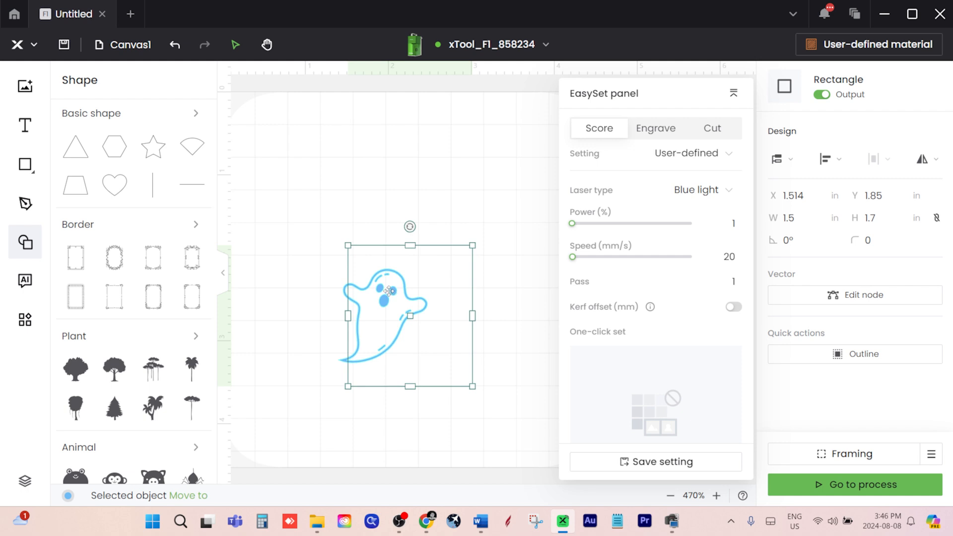
right_click(472, 255)
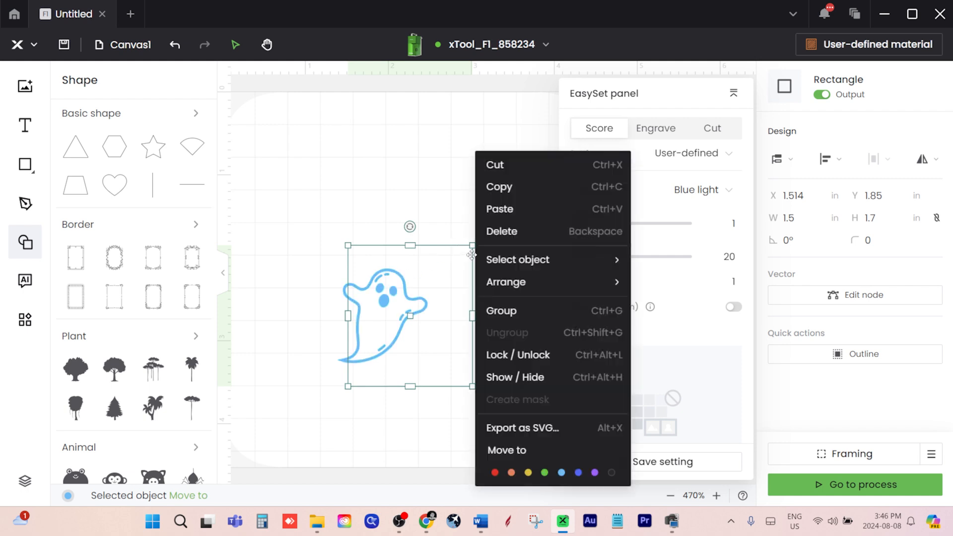
click(517, 354)
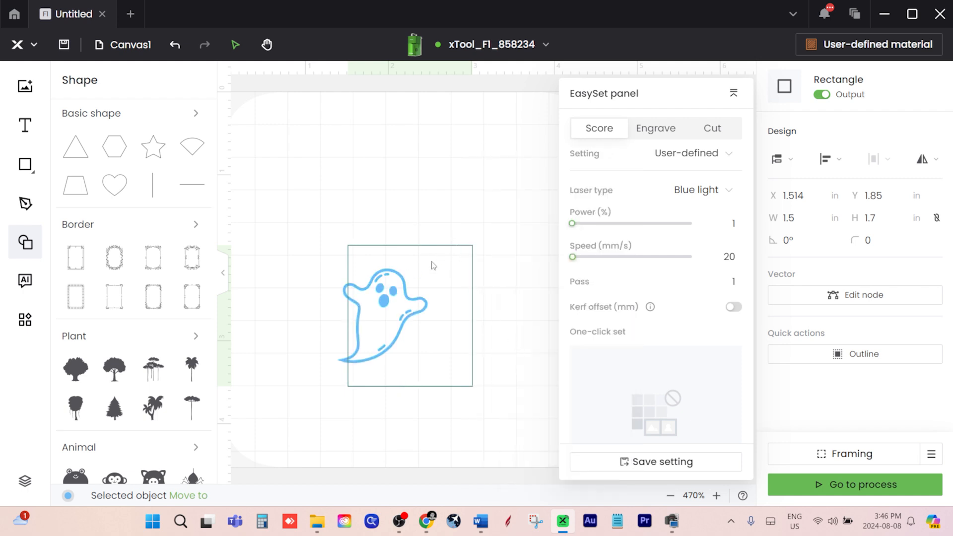
Centre the ghost horizontally inside the locked rectangle and close the shape library
drag(397, 296, 414, 305)
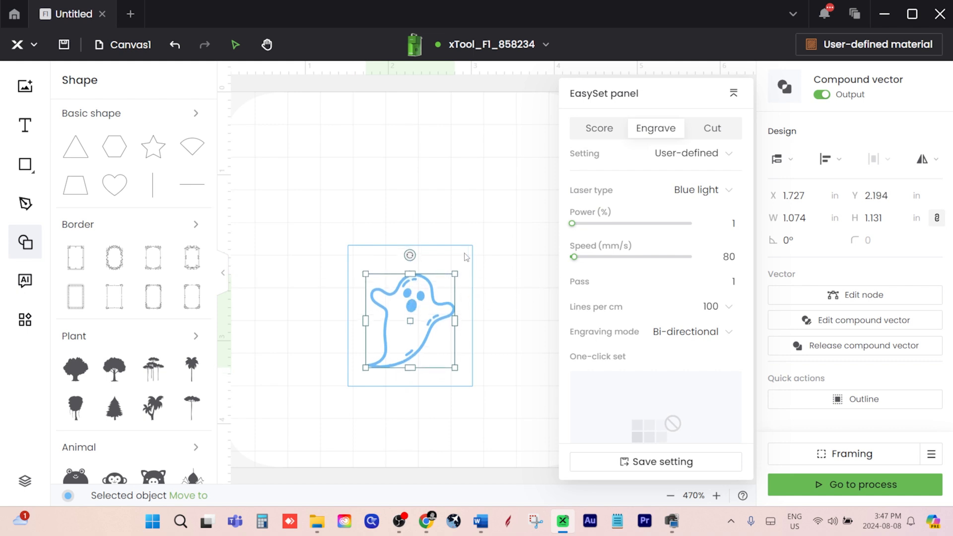
click(472, 255)
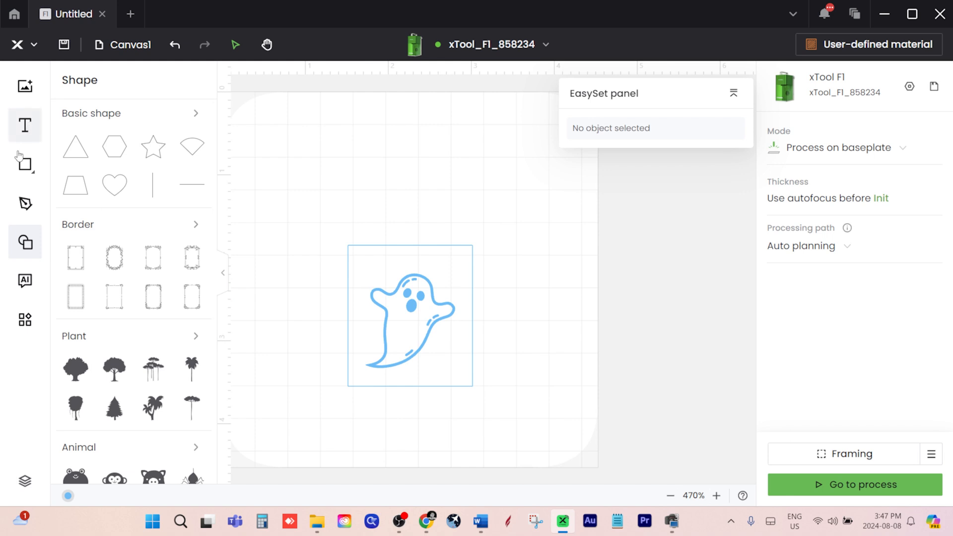
mouse_move(28, 166)
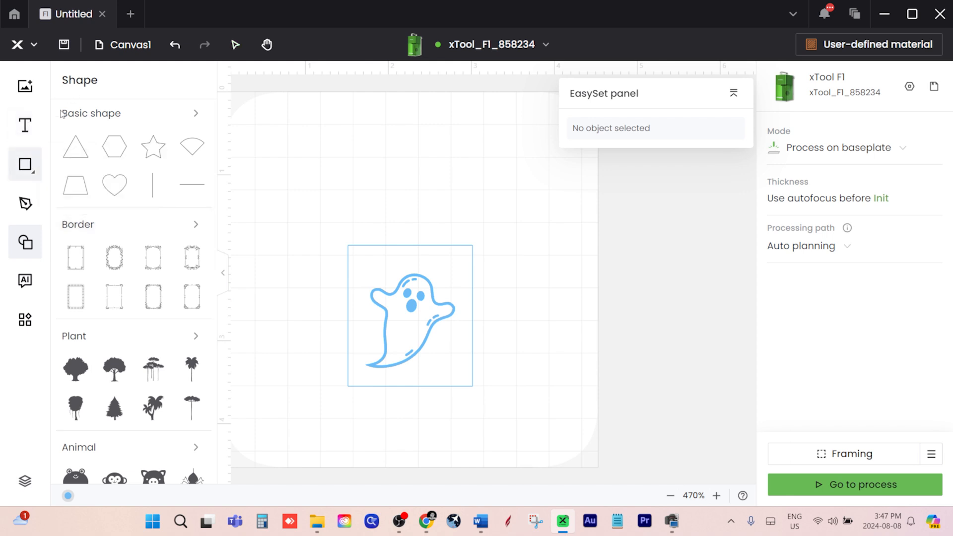
click(23, 237)
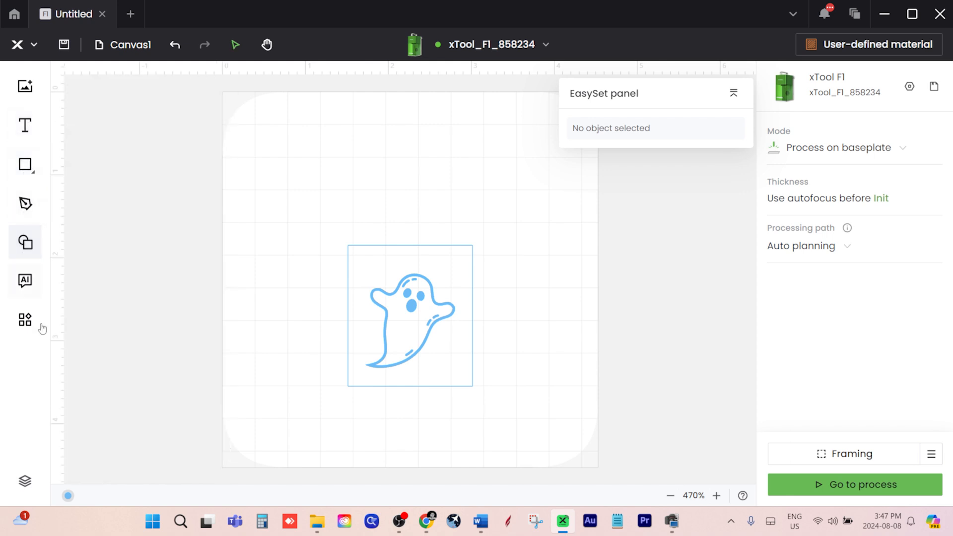
Move the locked rectangle to the Red layer and switch off its output
click(25, 481)
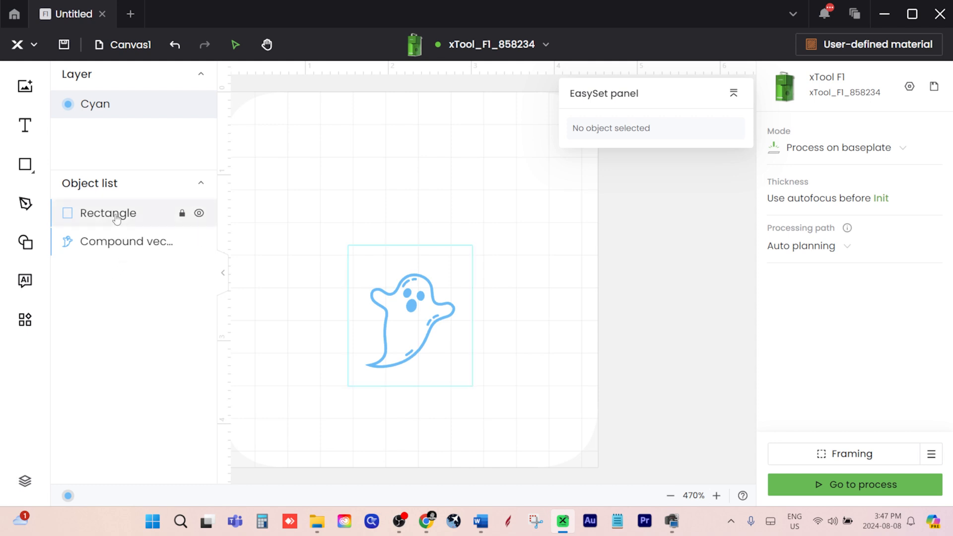
click(84, 223)
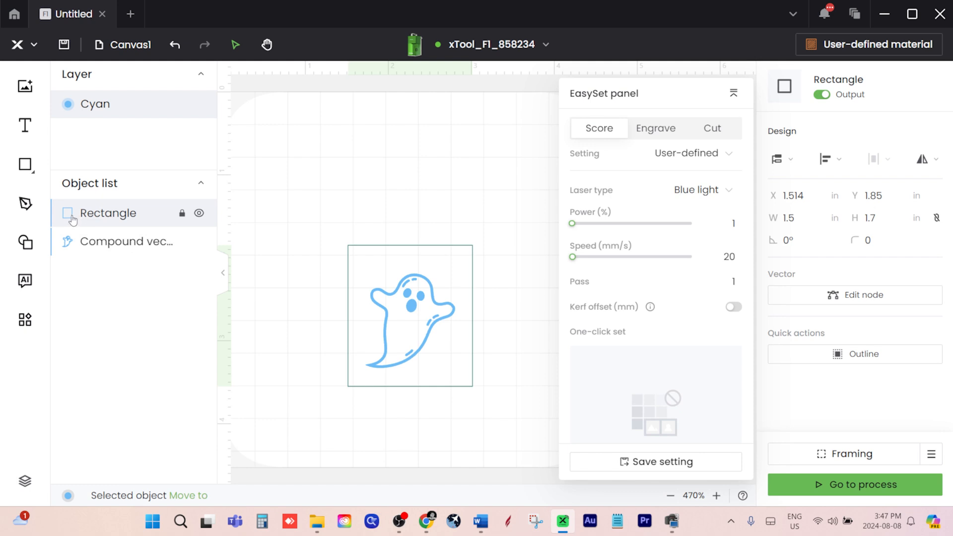
right_click(78, 222)
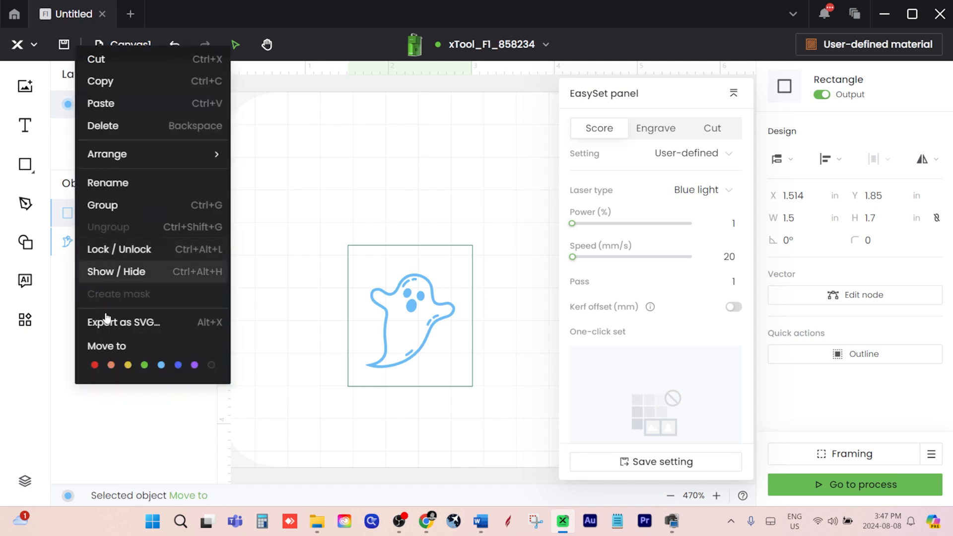
click(95, 365)
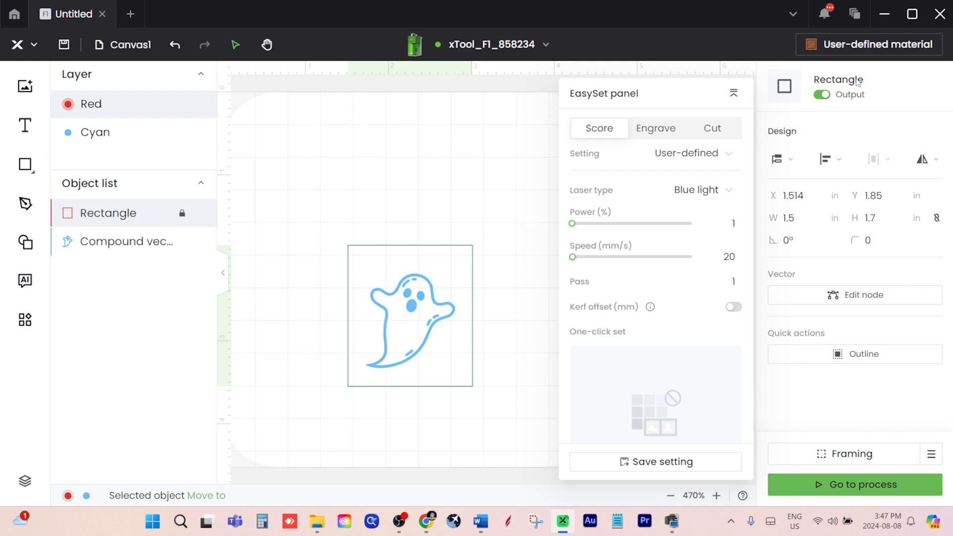
click(824, 97)
Apply the saved "PU LEATHER HAT PATC..." engraving setting to the ghost and start framing
mouse_move(198, 226)
click(164, 244)
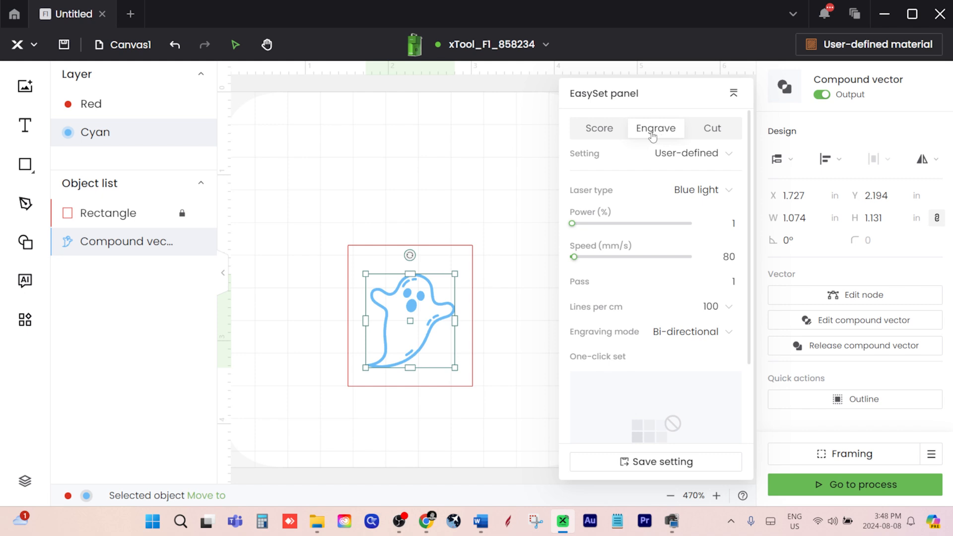
click(681, 158)
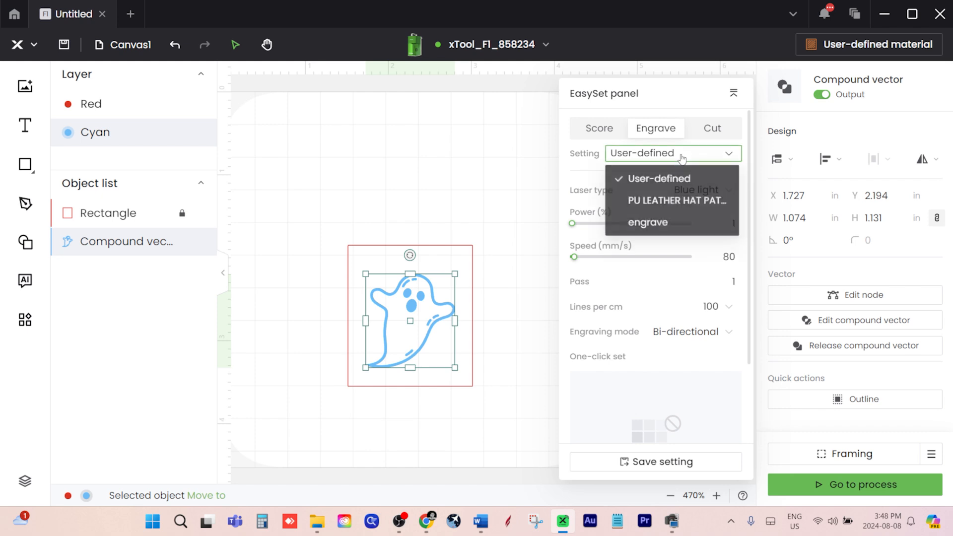
click(665, 203)
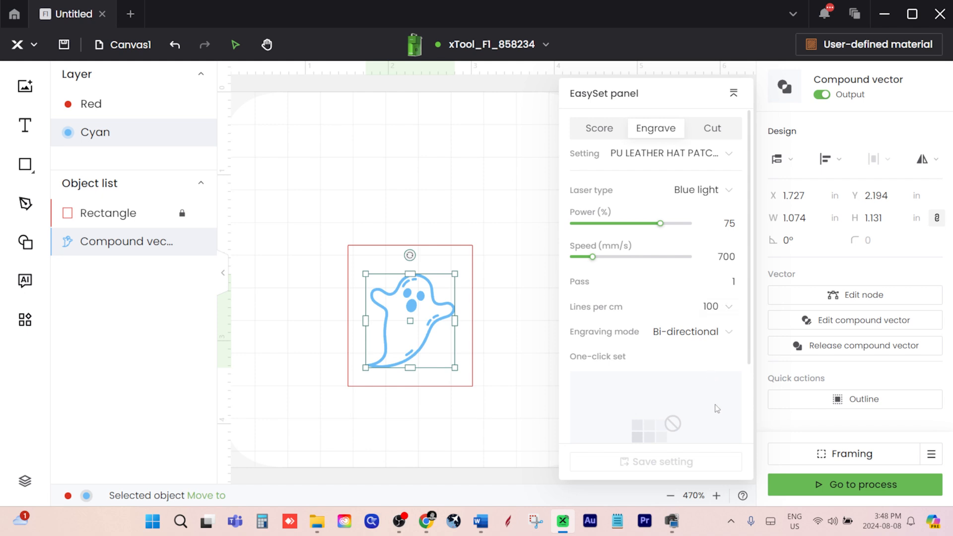
click(840, 457)
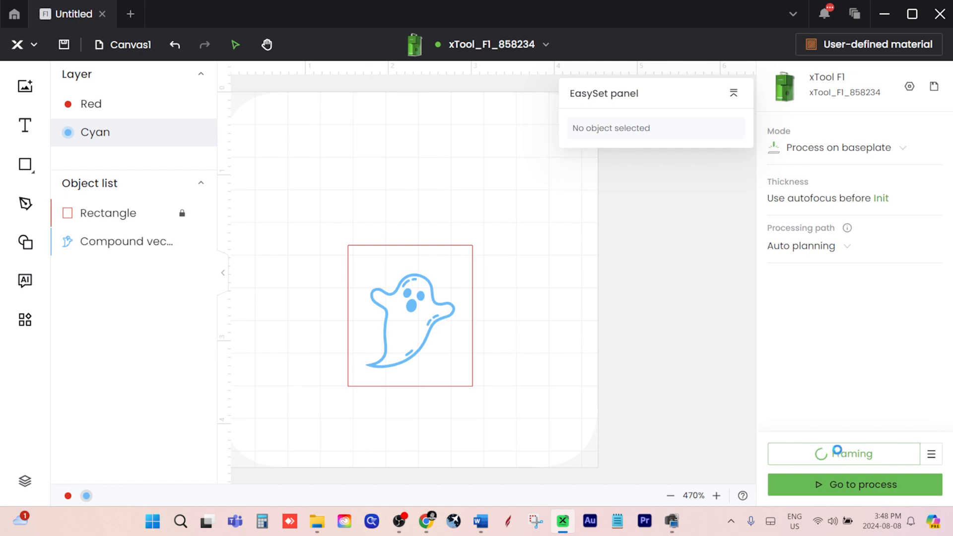
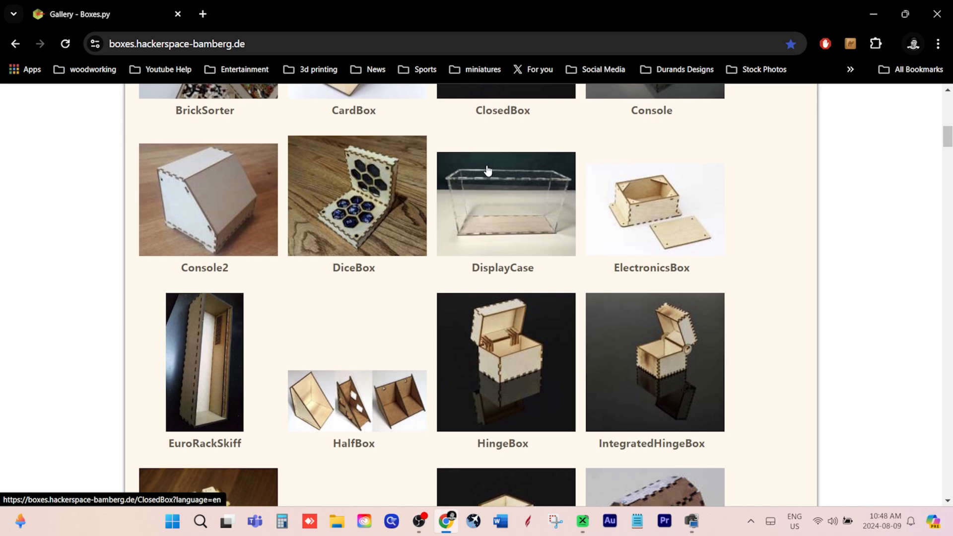
In the browser's Boxes.py gallery, find the BasedBox design and open its settings page
scroll(488, 170, up, 5)
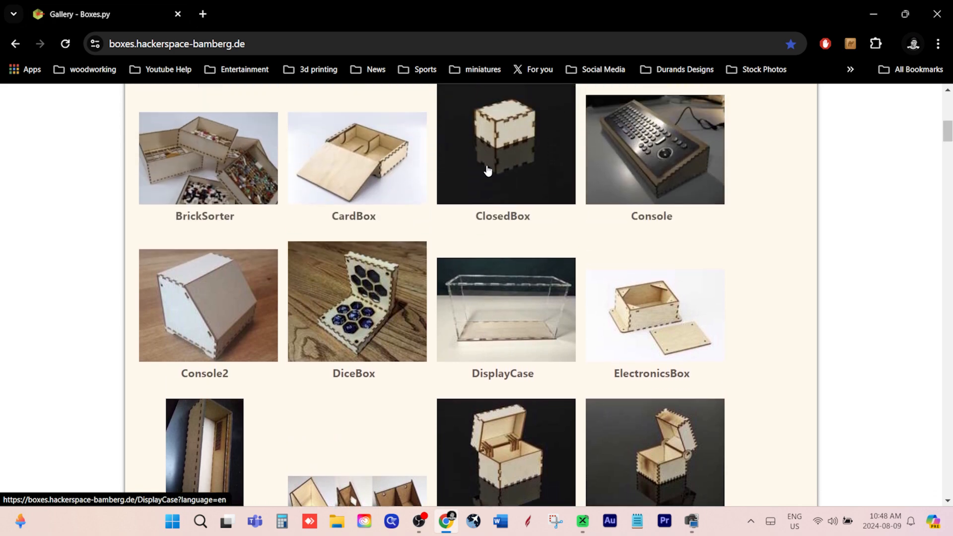
scroll(488, 170, up, 3)
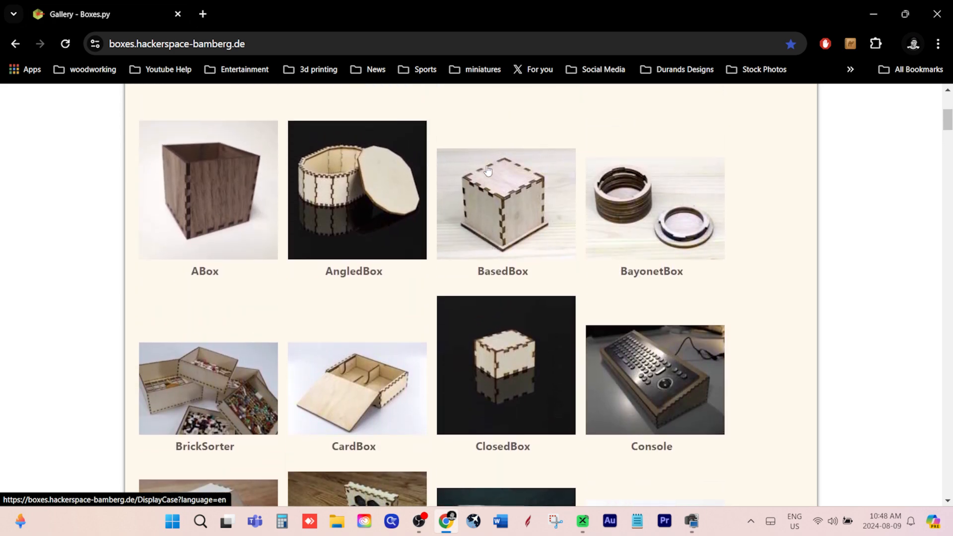
scroll(488, 170, down, 1)
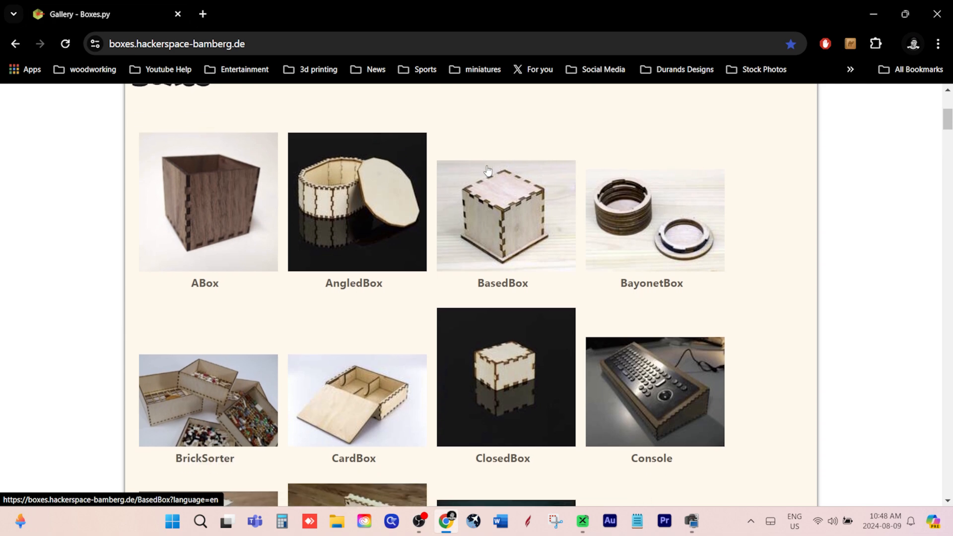
click(482, 212)
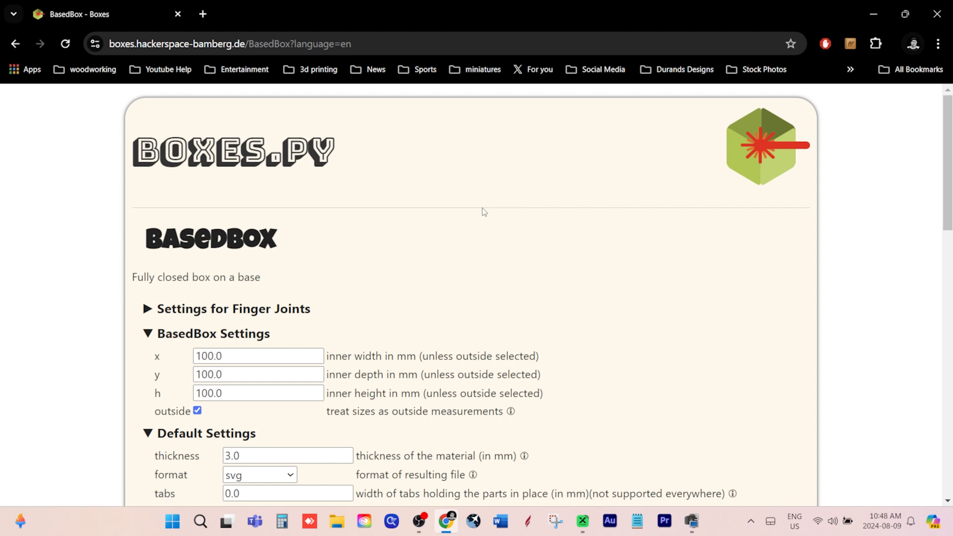
Set the BasedBox material thickness to 5.33 mm and generate the box drawing
scroll(421, 203, down, 3)
scroll(423, 207, down, 2)
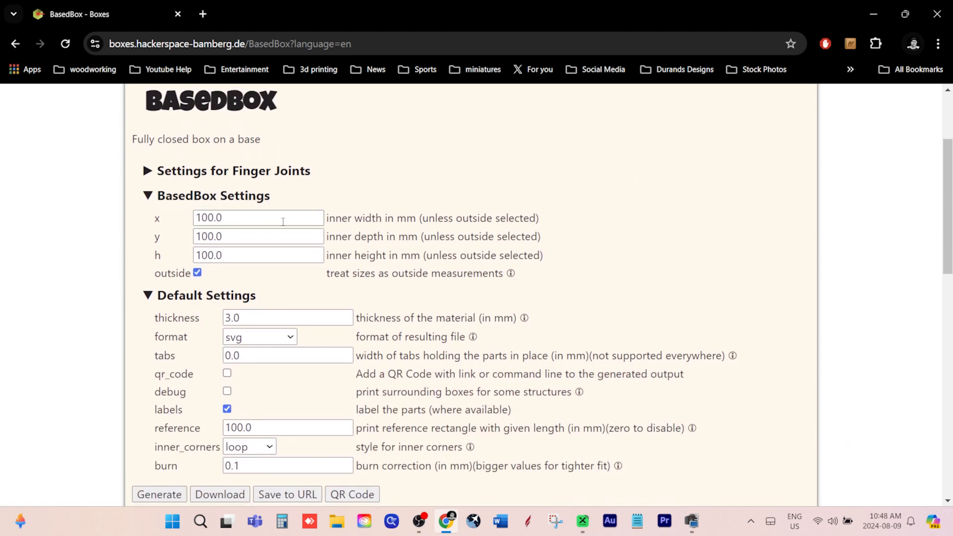
scroll(282, 224, down, 2)
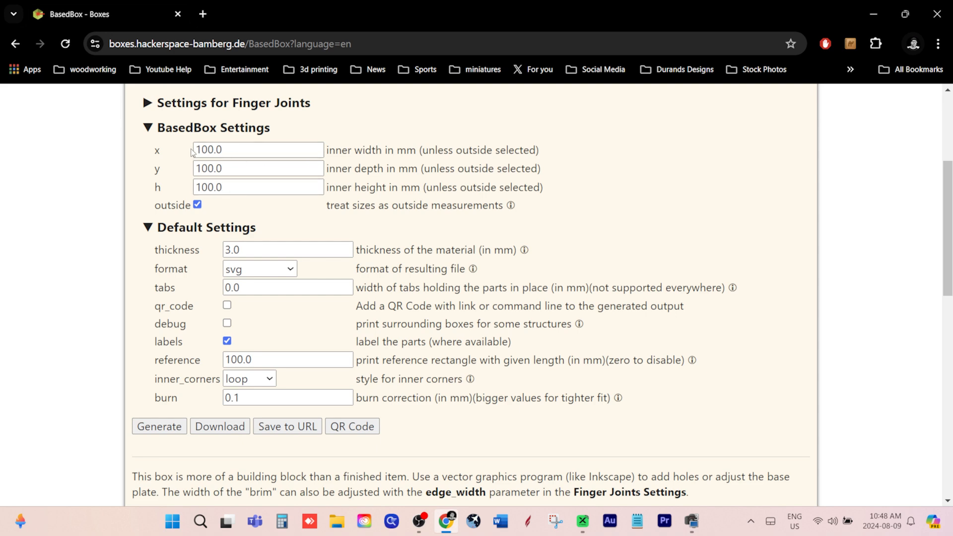
click(199, 206)
scroll(328, 190, down, 1)
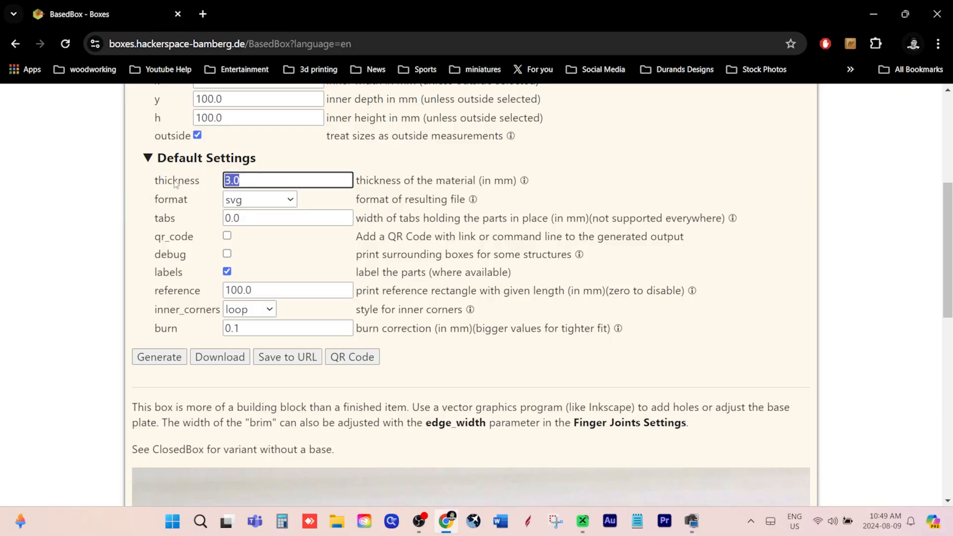
text(5.33)
click(166, 364)
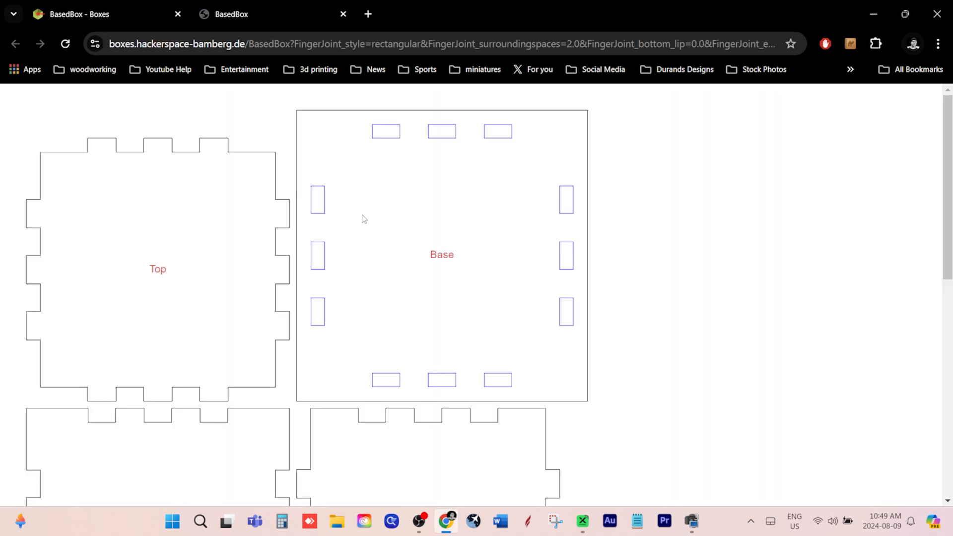
Look over the generated box panels, return to the BasedBox settings page and download the drawing as an SVG
scroll(382, 214, down, 7)
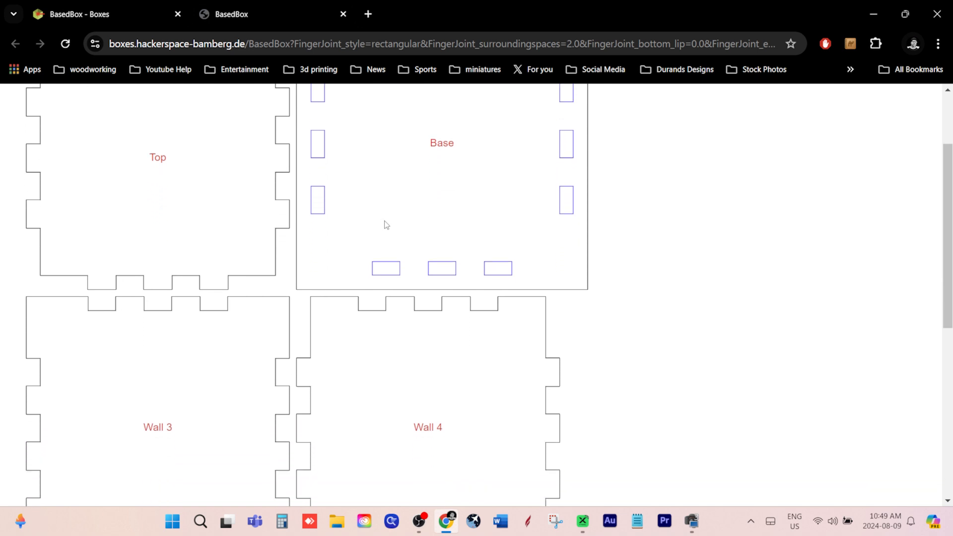
scroll(388, 224, down, 1)
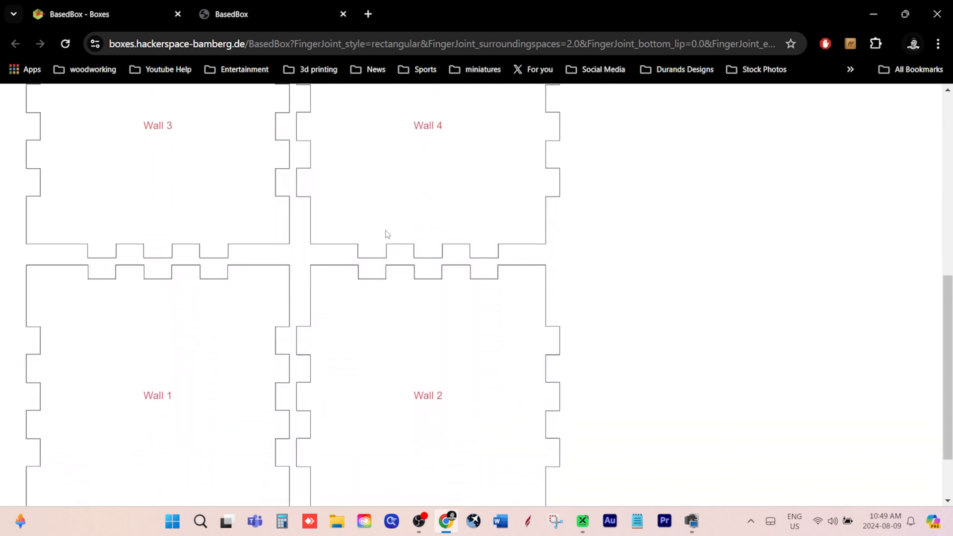
scroll(362, 187, up, 1)
scroll(359, 184, up, 3)
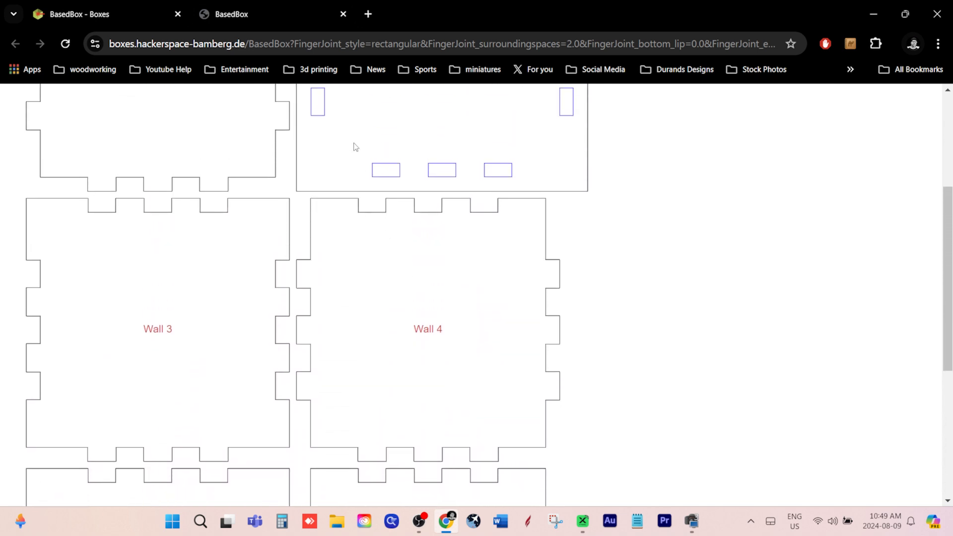
right_click(353, 142)
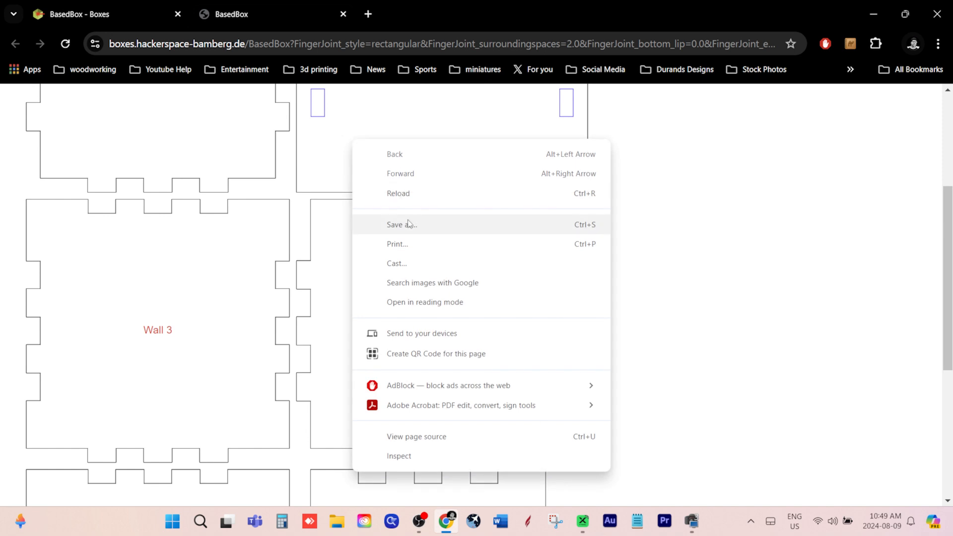
click(71, 19)
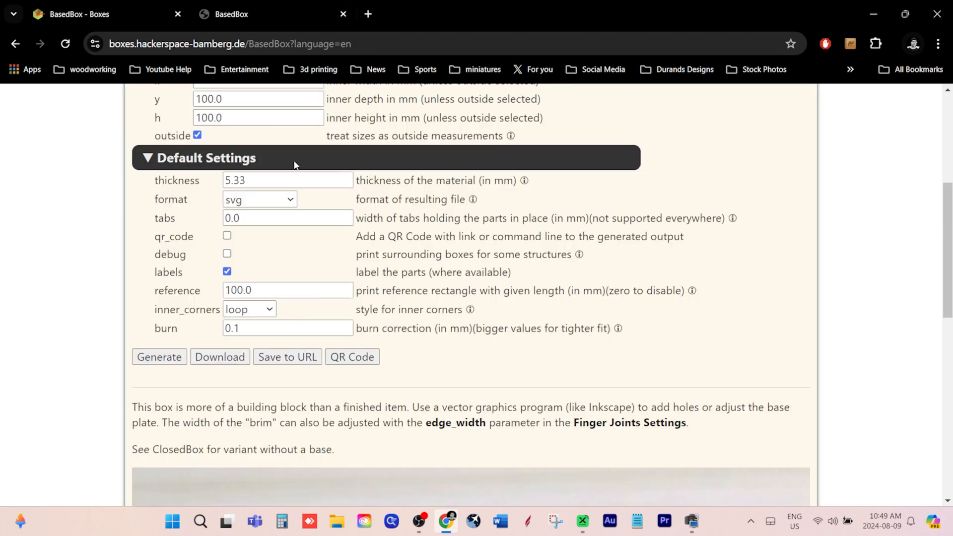
click(214, 359)
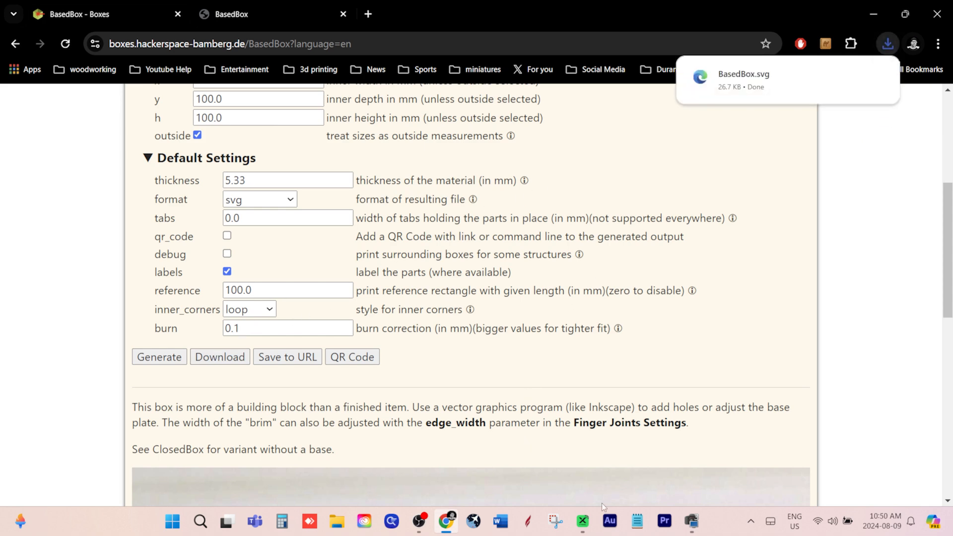
Switch to xTool Creative Space, set the F1's processing mode to slide extension and dismiss the calibration notice
click(583, 522)
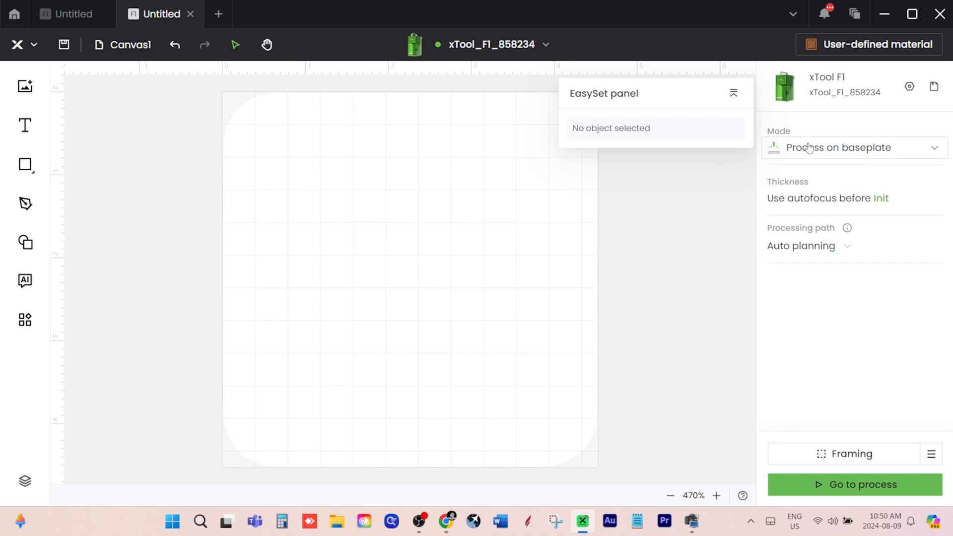
click(825, 157)
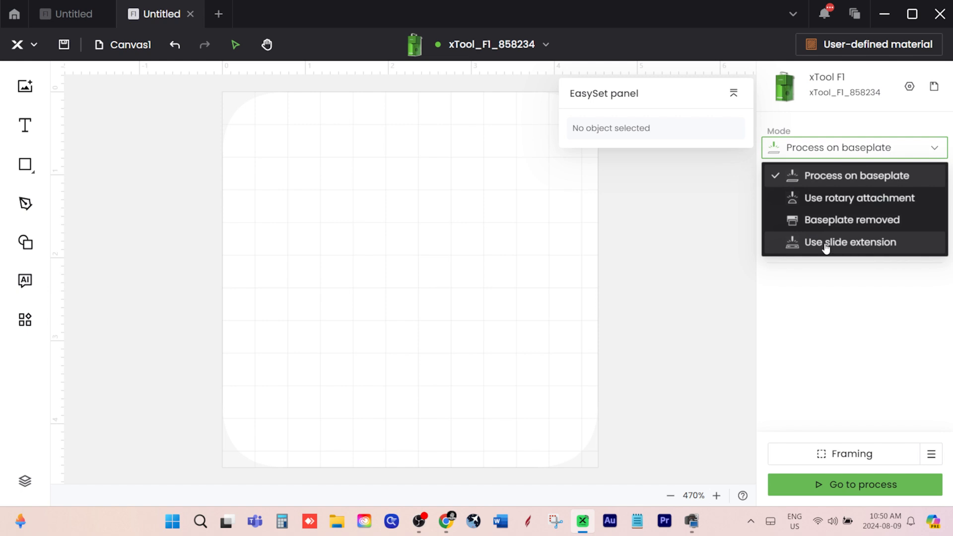
click(826, 244)
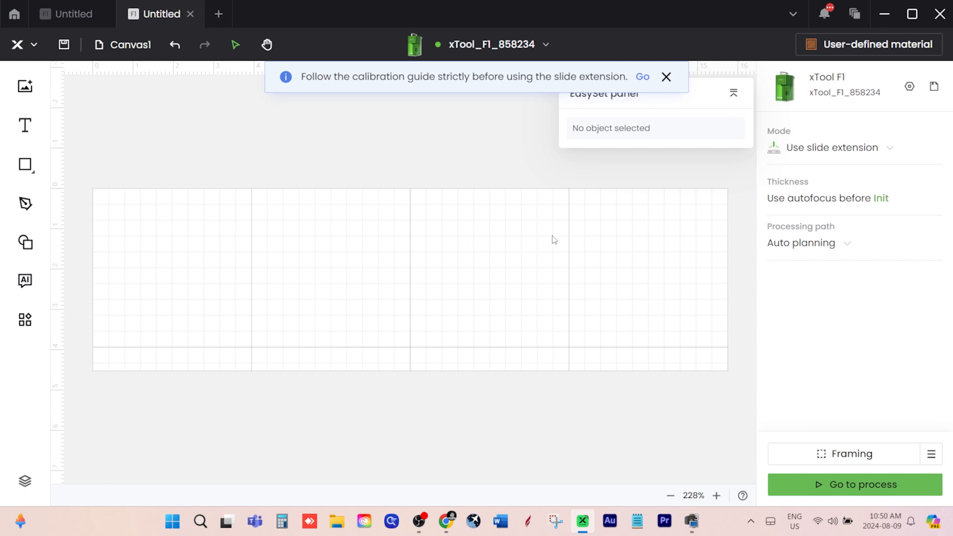
click(665, 84)
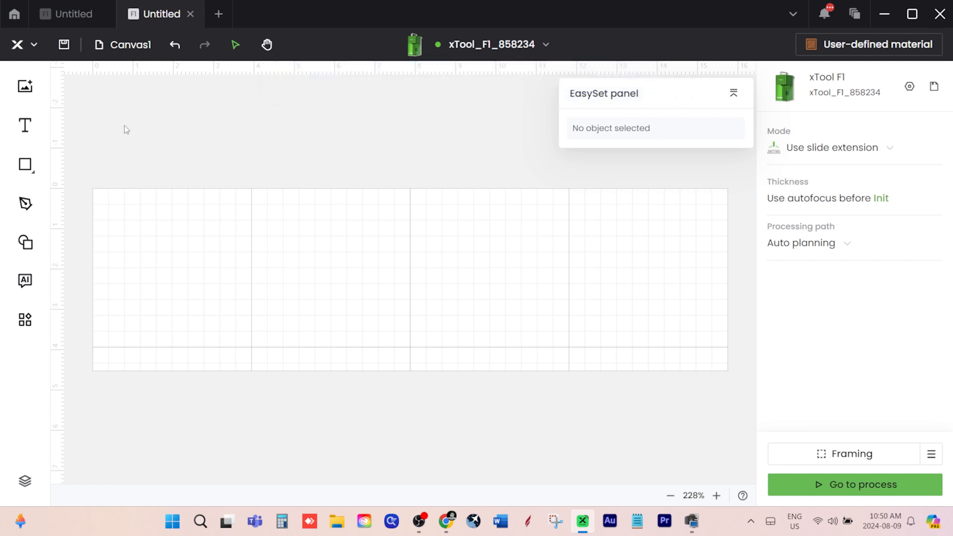
Import the BasedBox file from the Downloads folder, keeping its original size
click(30, 84)
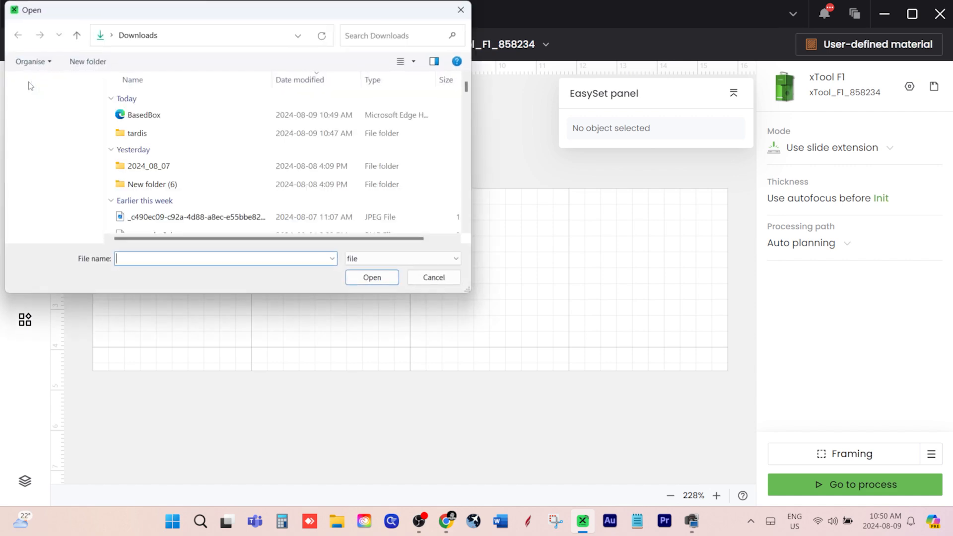
double_click(147, 117)
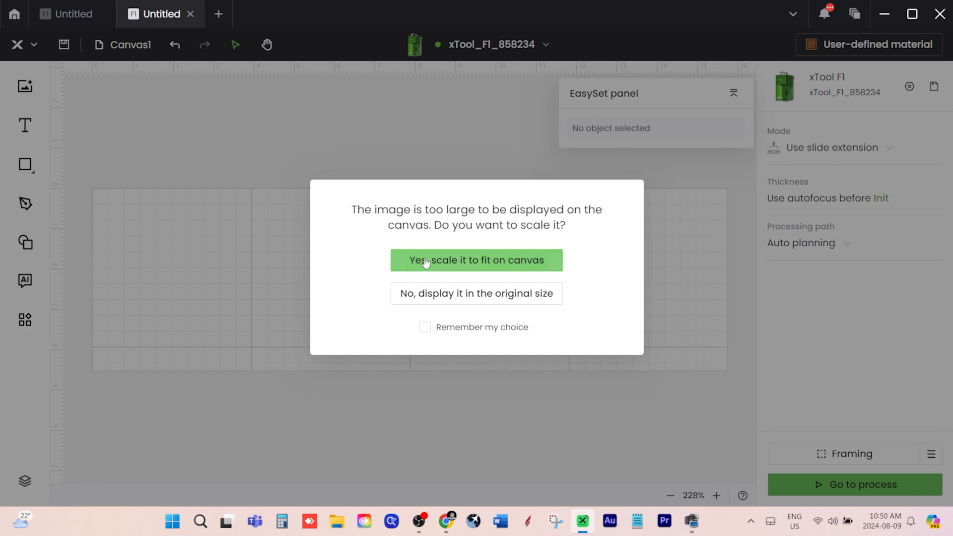
click(418, 298)
Scale the imported box drawing down proportionally to about 7 × 10.8 in, position it at about X 0.747, Y 0.341 in, and deselect it
scroll(420, 265, up, 2)
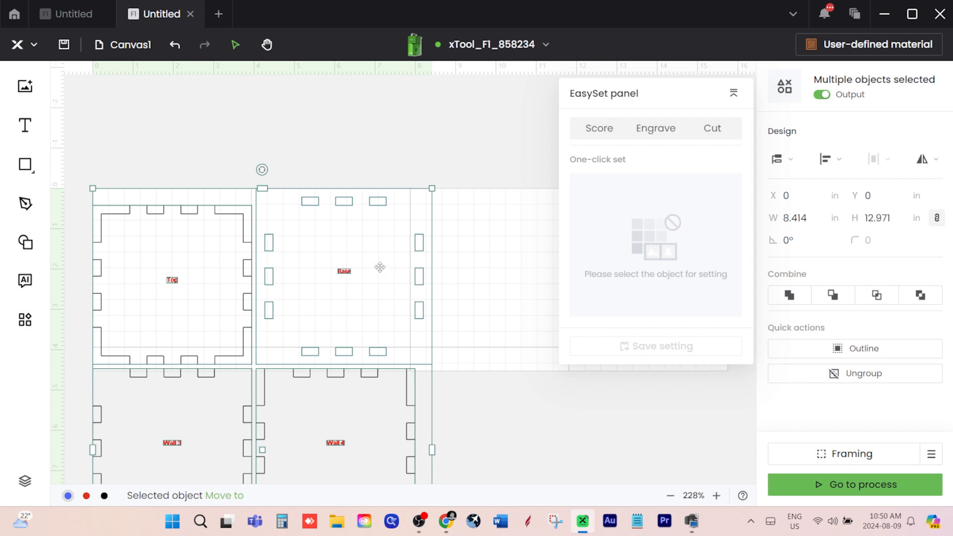
scroll(379, 267, down, 6)
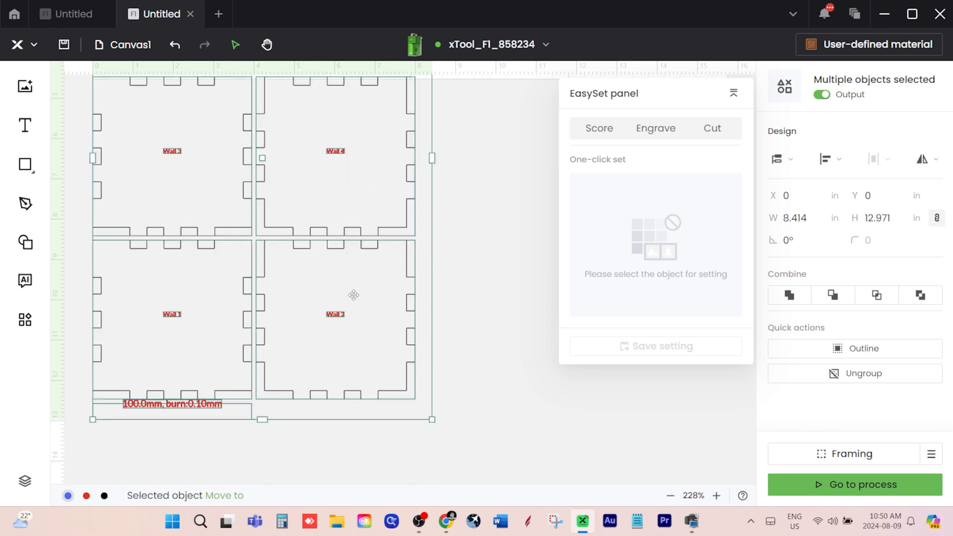
scroll(353, 296, up, 6)
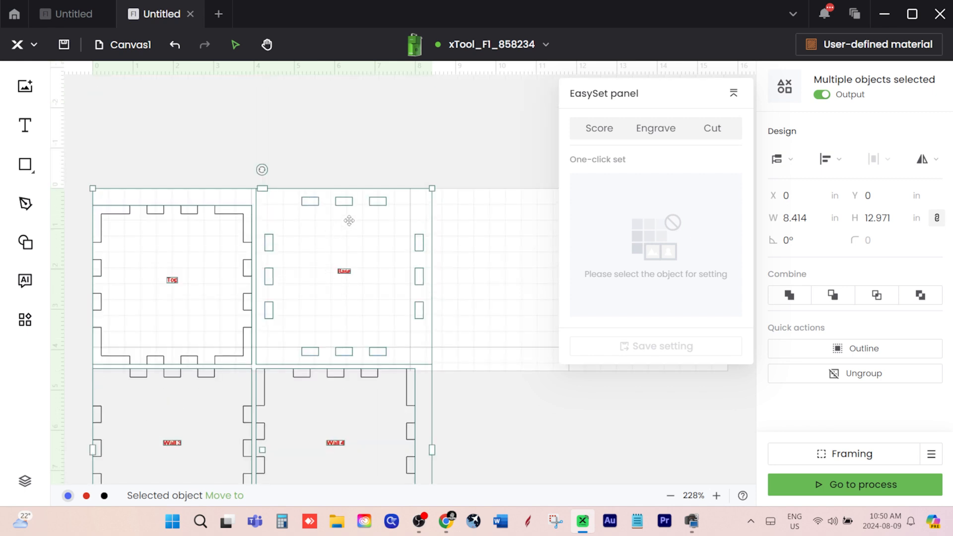
scroll(402, 228, down, 6)
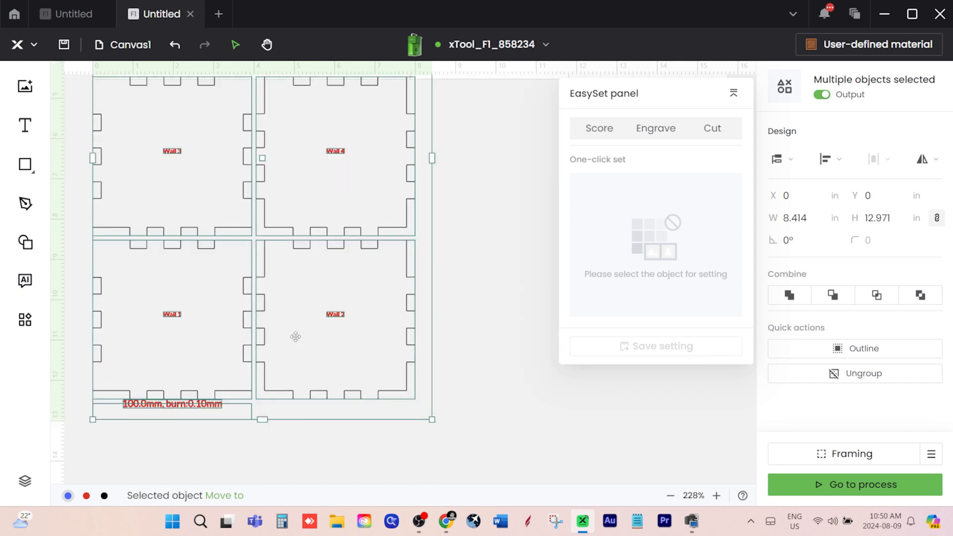
scroll(264, 343, up, 6)
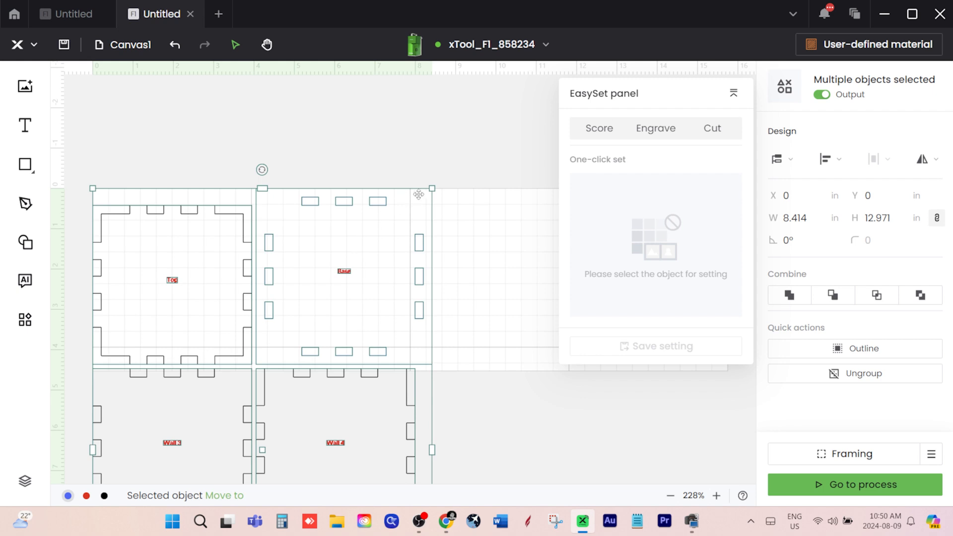
drag(432, 188, 400, 237)
drag(358, 285, 376, 247)
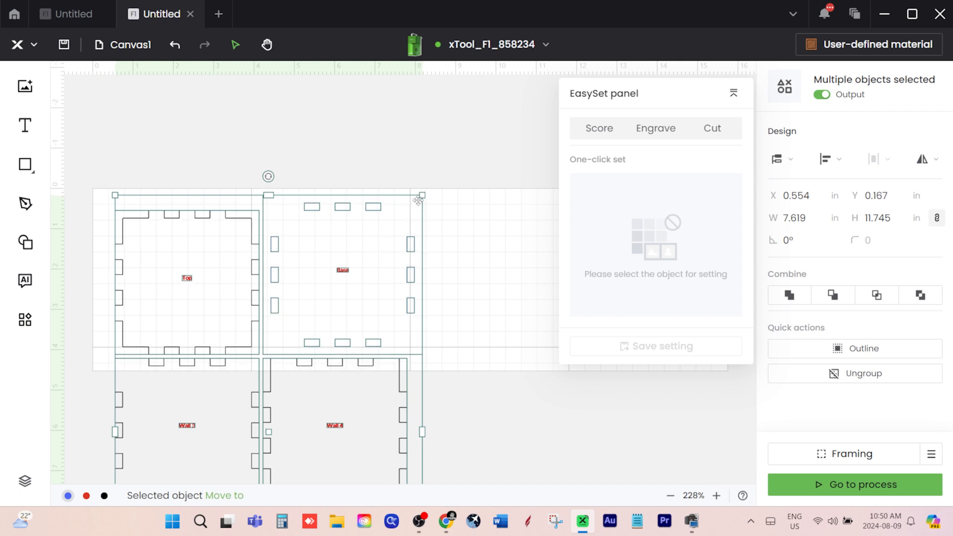
drag(422, 195, 390, 236)
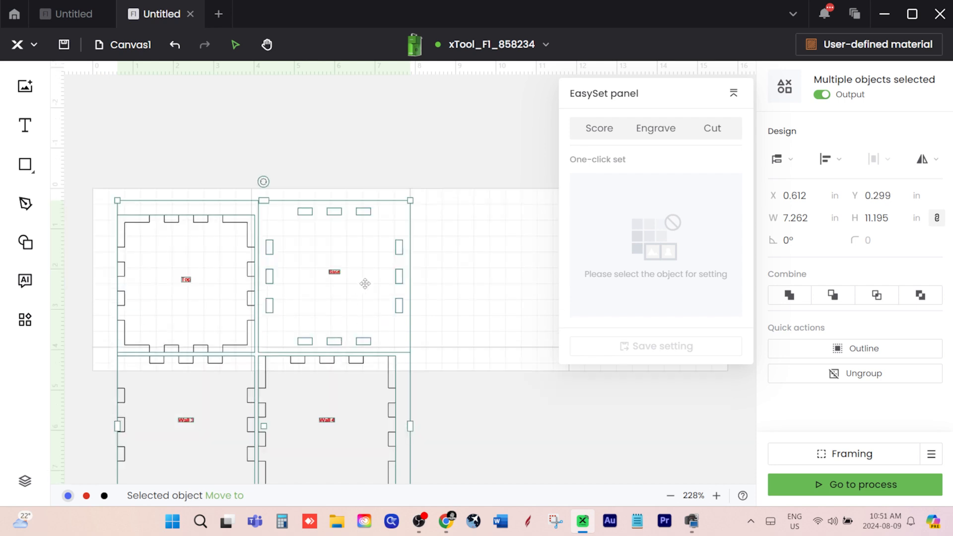
drag(409, 201, 384, 233)
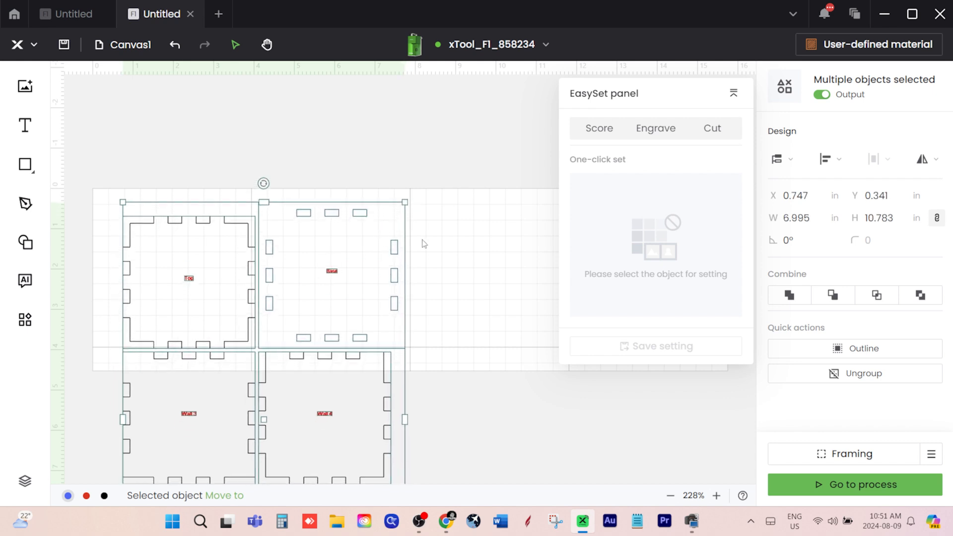
click(449, 246)
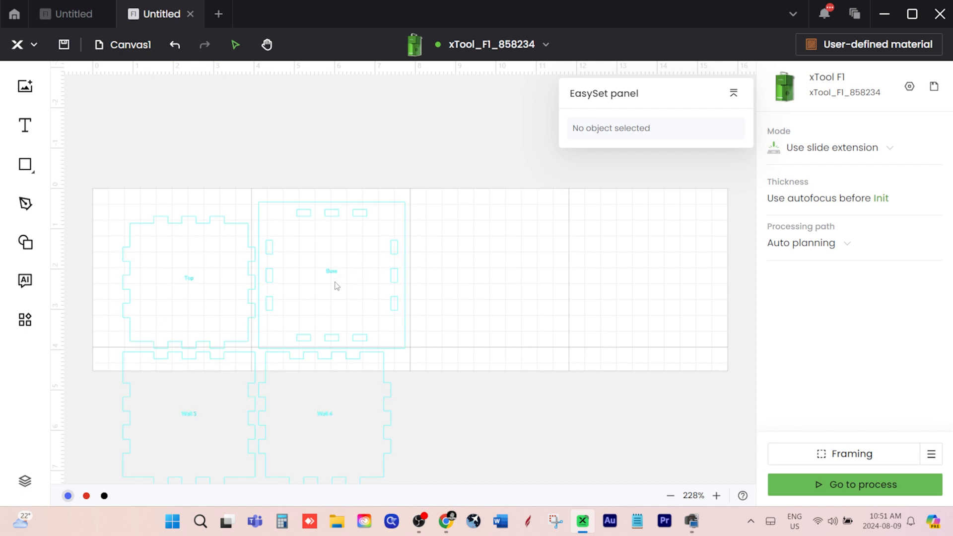
Ungroup the imported box drawing into separate parts and clear the selection
scroll(454, 388, down, 2)
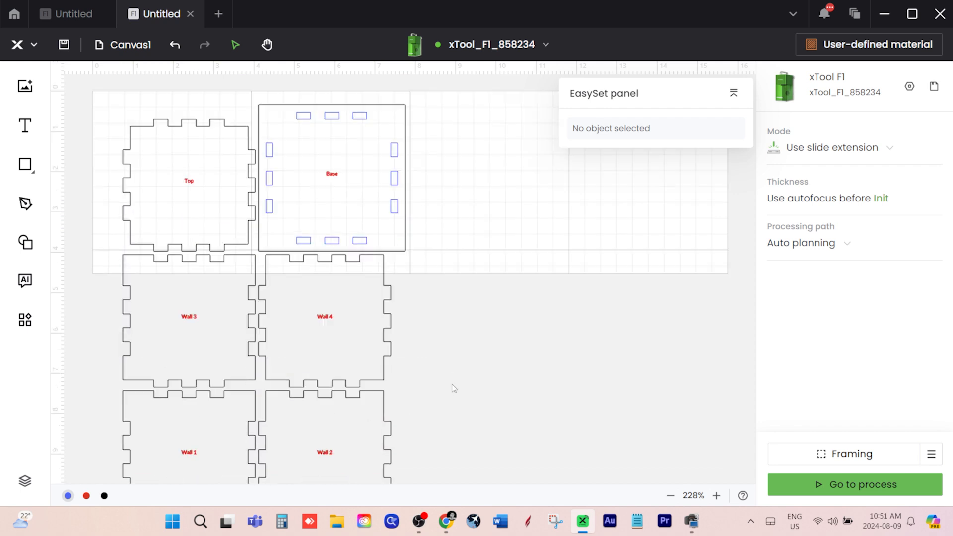
right_click(389, 302)
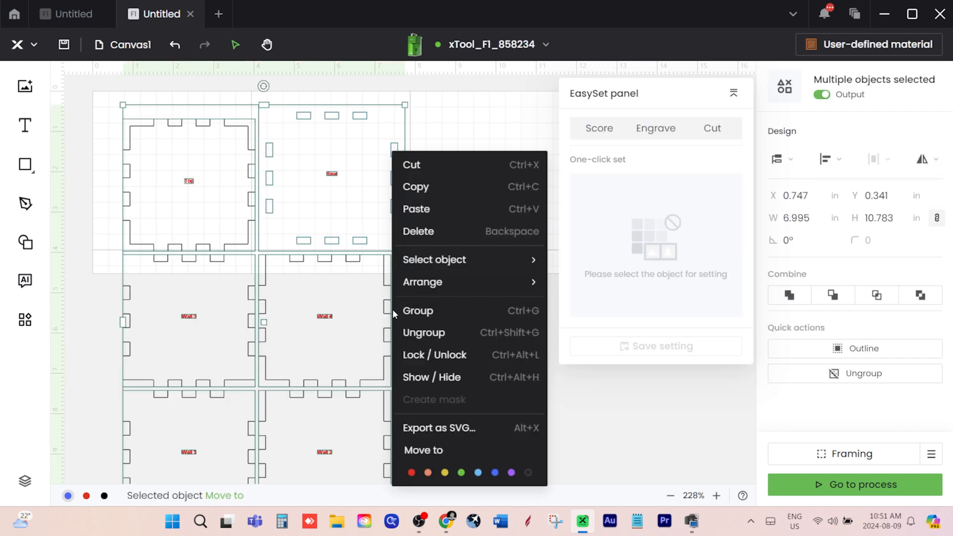
click(416, 336)
click(419, 323)
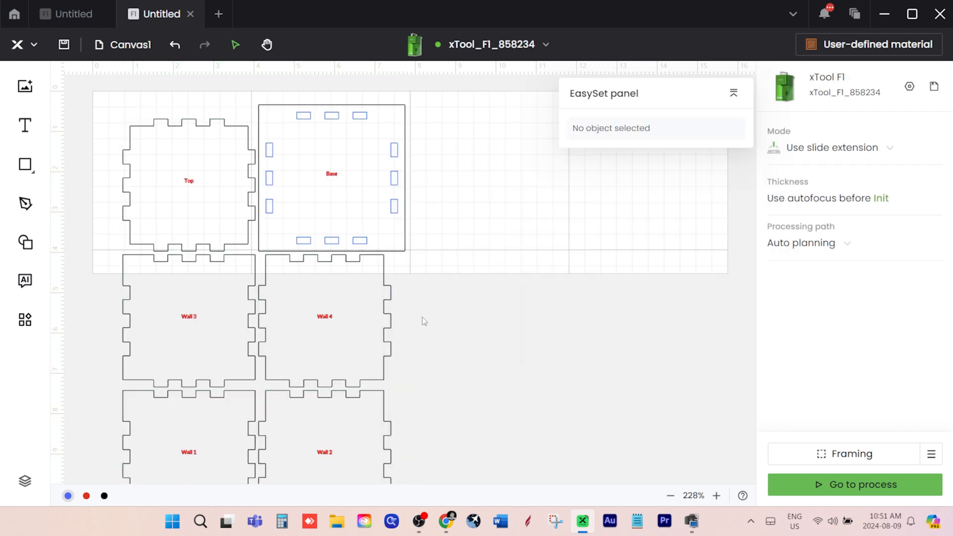
Move the Wall 4 outline onto the canvas beyond the Base panel, and shift the Top outline to about X 0.564, Y 0.498 in
click(389, 306)
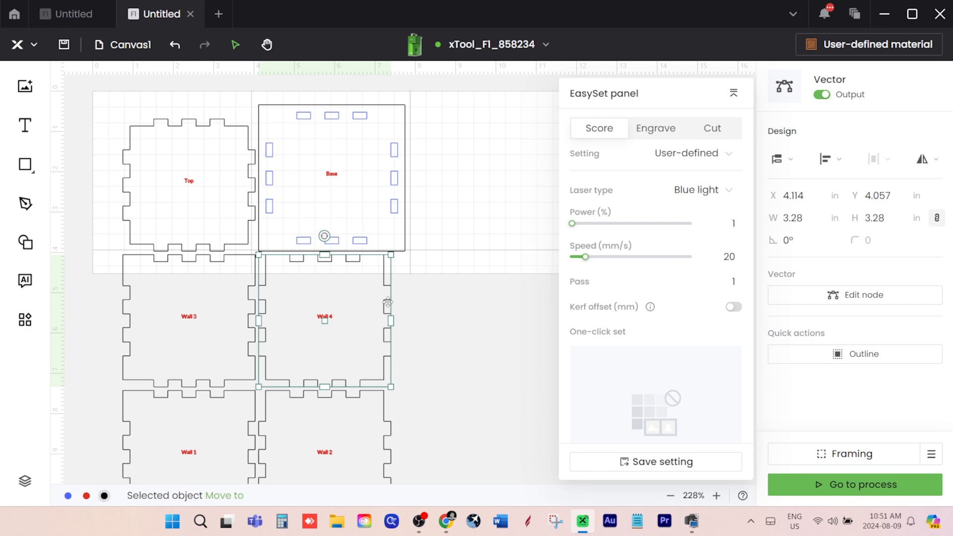
drag(390, 306, 554, 160)
drag(204, 128, 191, 115)
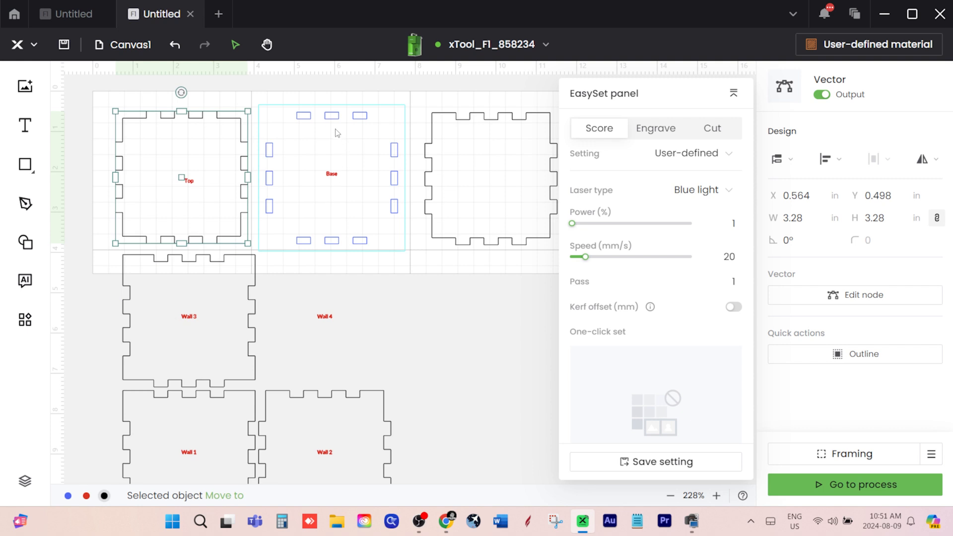
Move the Wall 3 outline to the empty area below the blank third panel, just off the canvas
drag(254, 98, 410, 260)
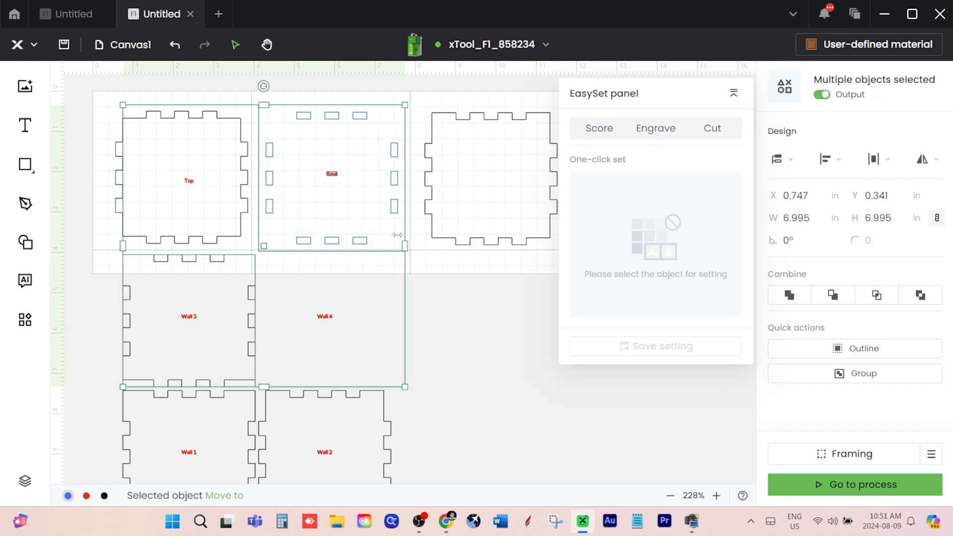
click(454, 300)
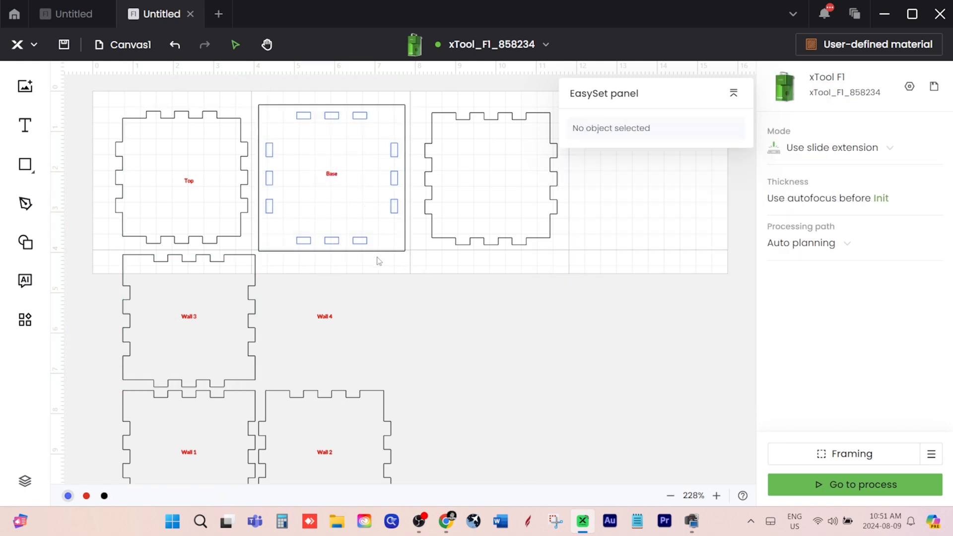
drag(195, 281, 441, 319)
drag(492, 327, 492, 327)
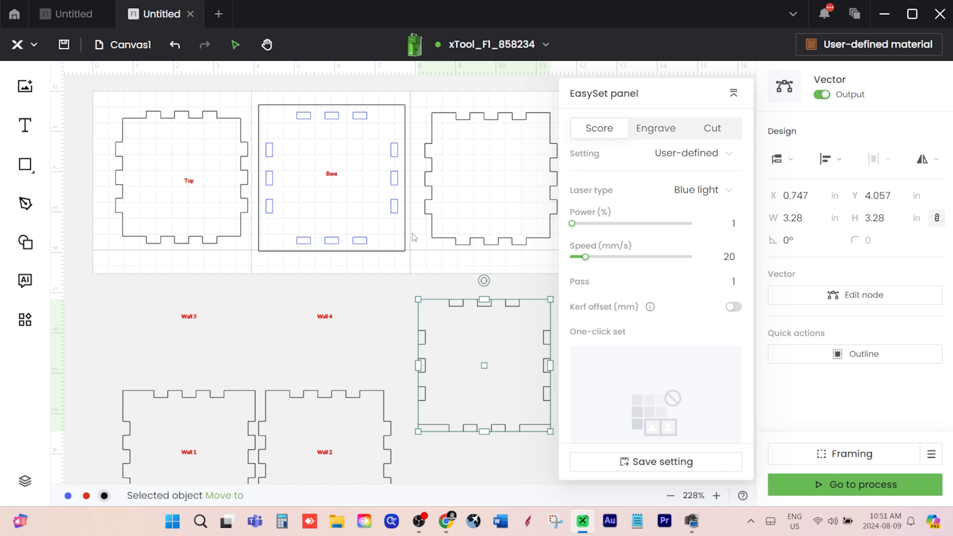
Group the Base outline, its slots and label, ungroup them again, and undo the small shift of the parts
click(275, 105)
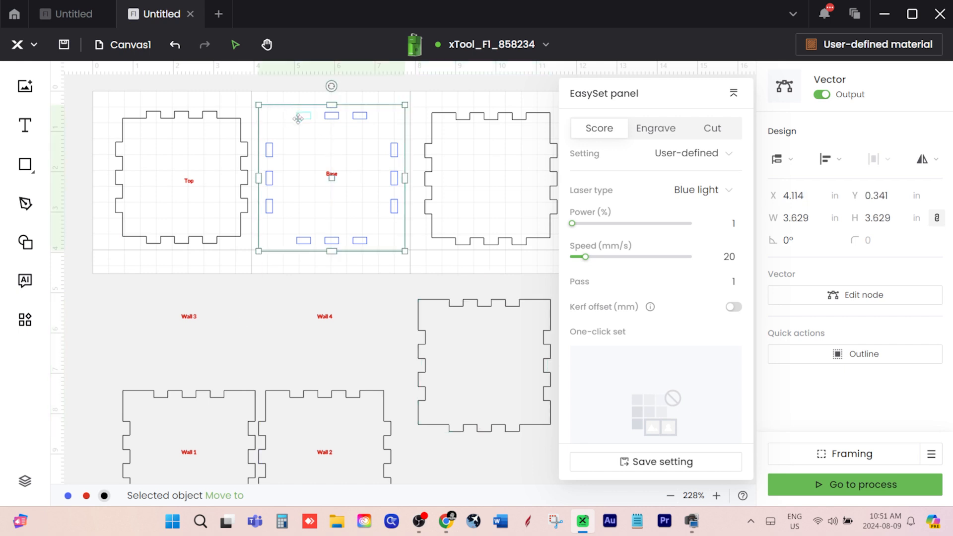
click(276, 95)
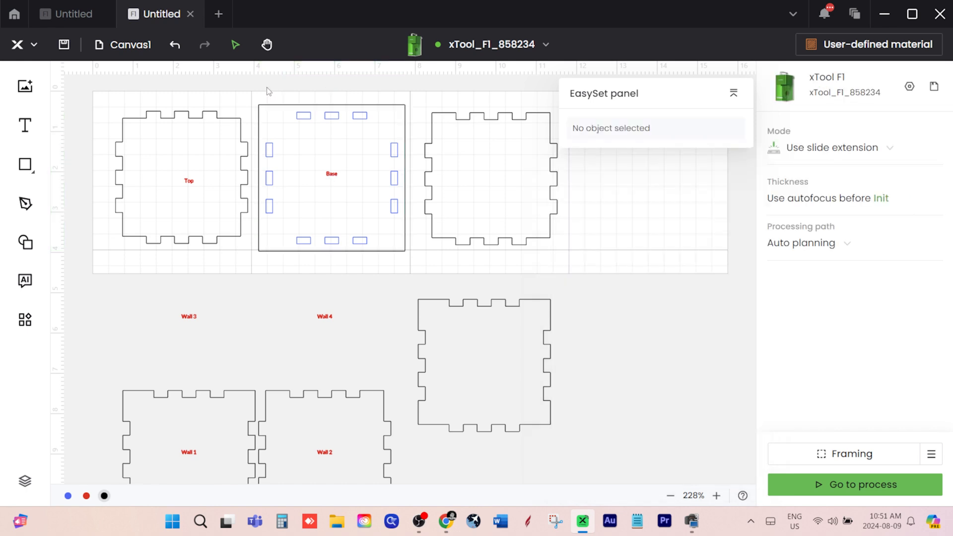
drag(267, 87, 408, 248)
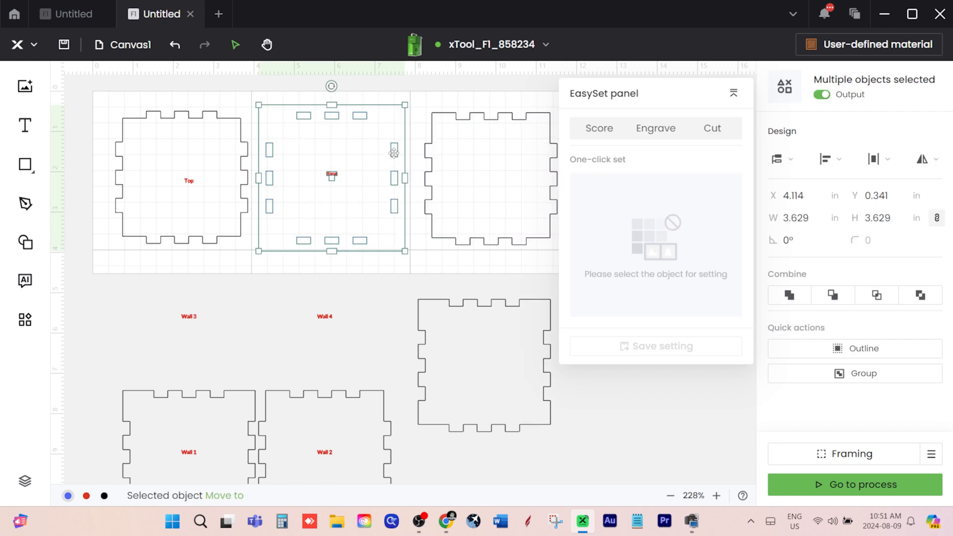
right_click(395, 156)
click(437, 310)
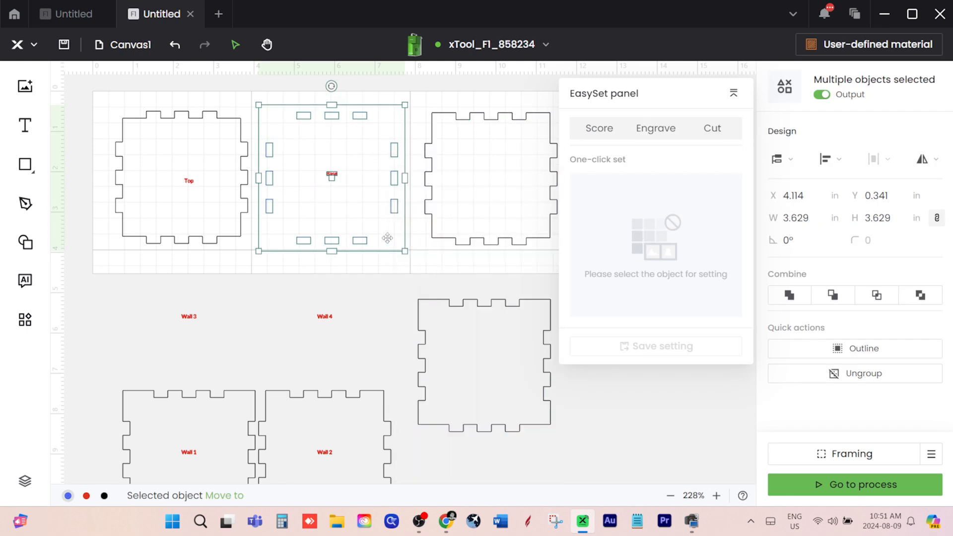
right_click(392, 179)
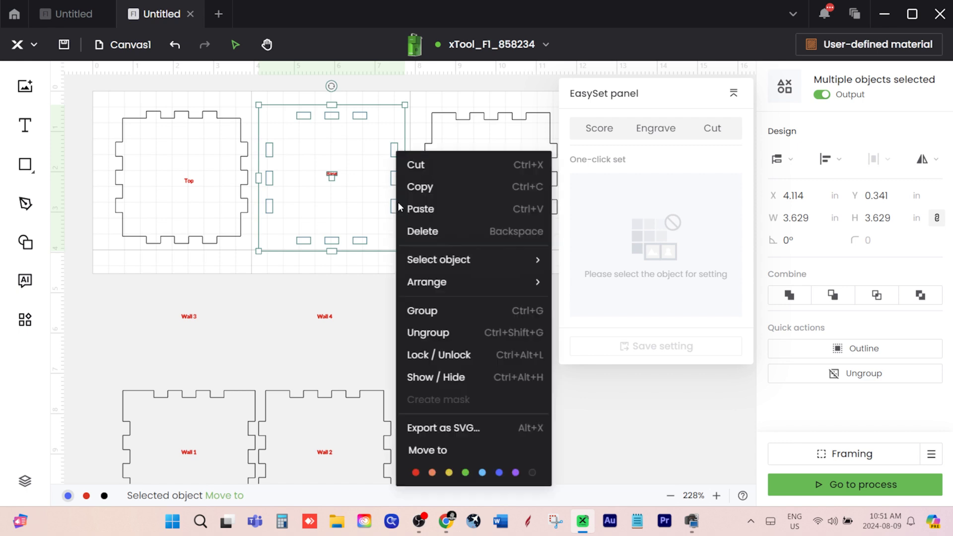
click(428, 333)
drag(333, 177, 334, 182)
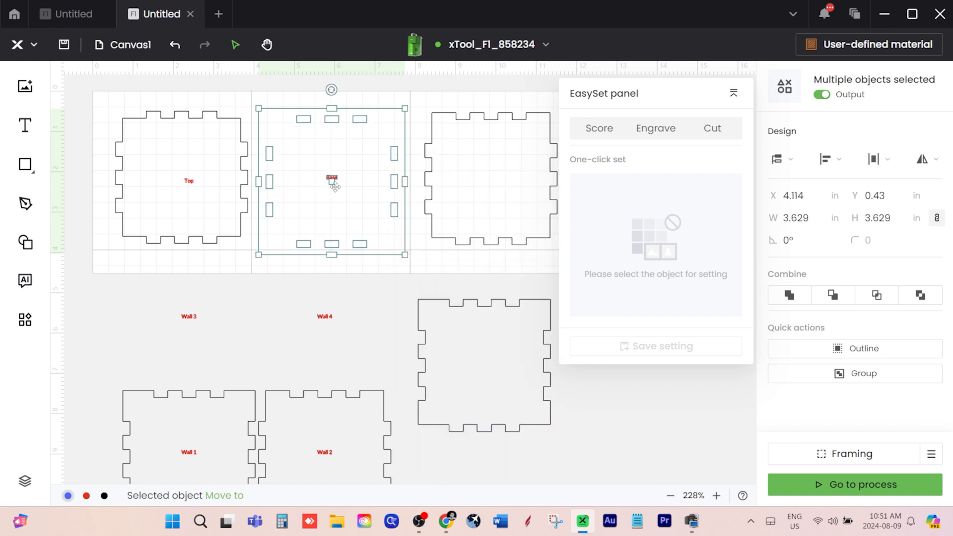
key(ctrl+z)
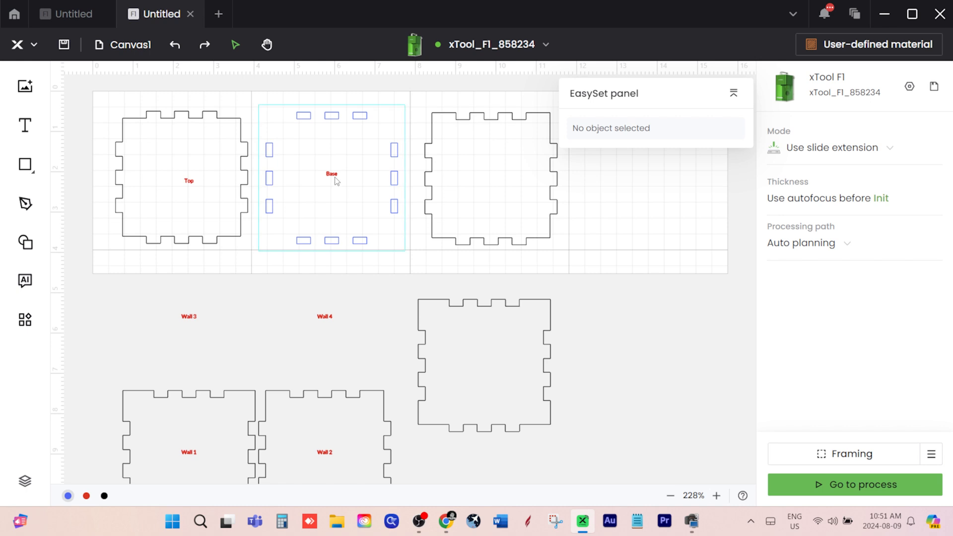
Try to delete the Base label from inside the Base outline, undoing each wrong removal of the outline
click(332, 177)
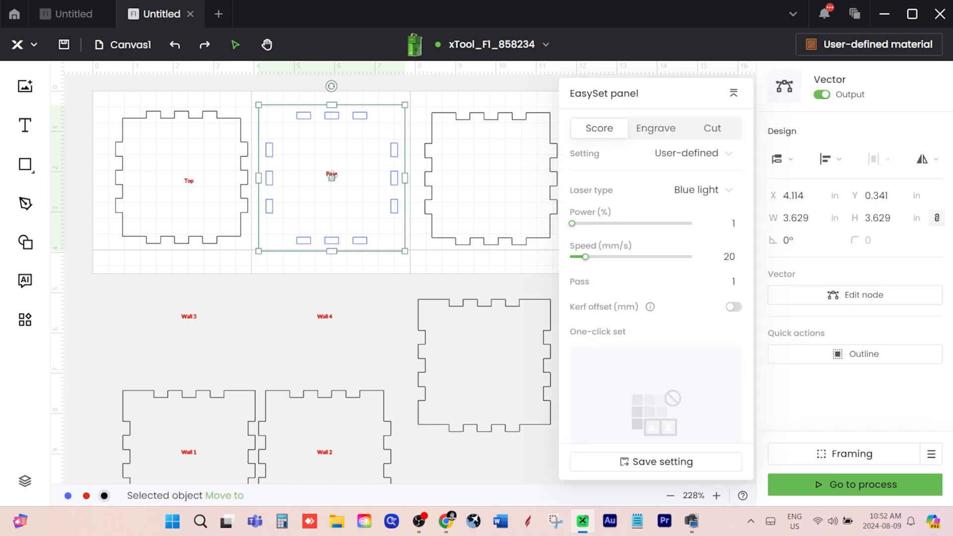
key(Delete)
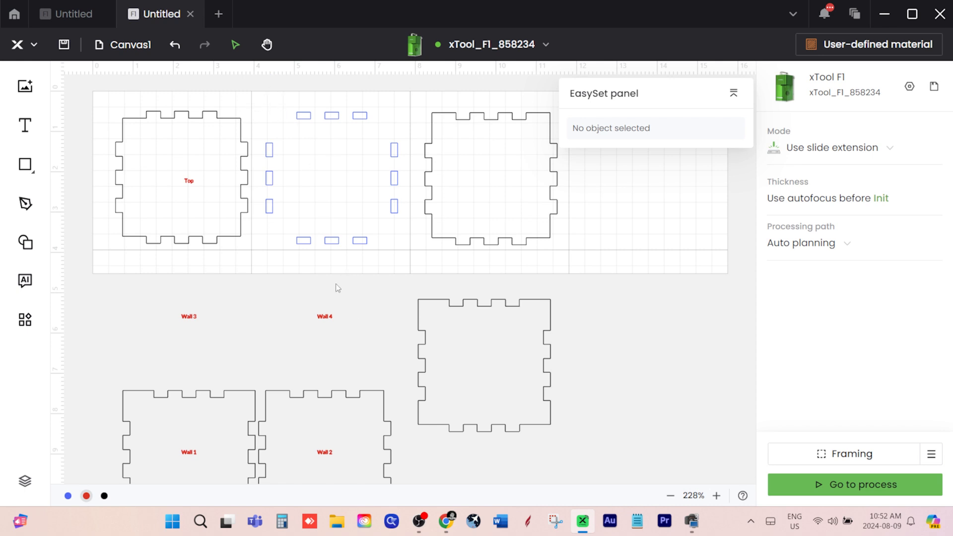
key(ctrl+z)
key(ctrl+z)
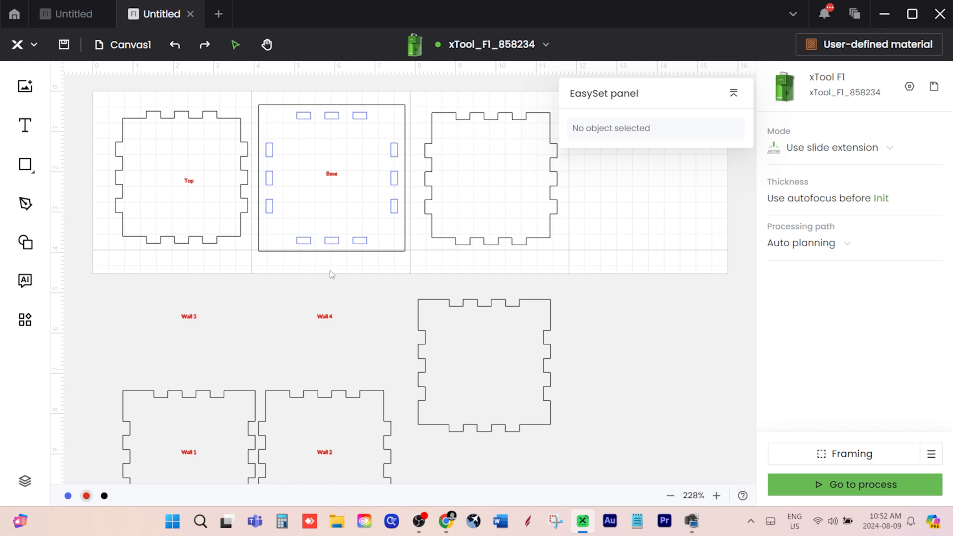
click(336, 172)
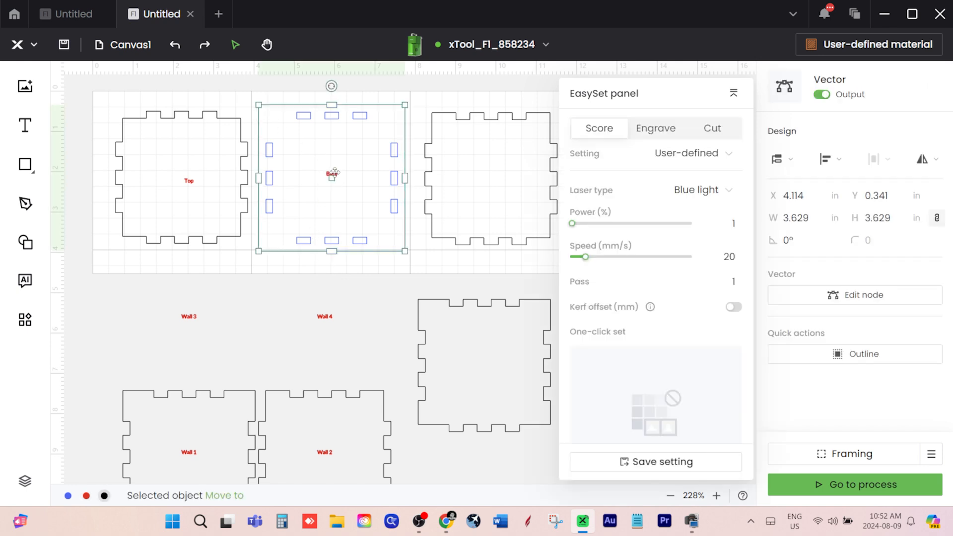
right_click(331, 173)
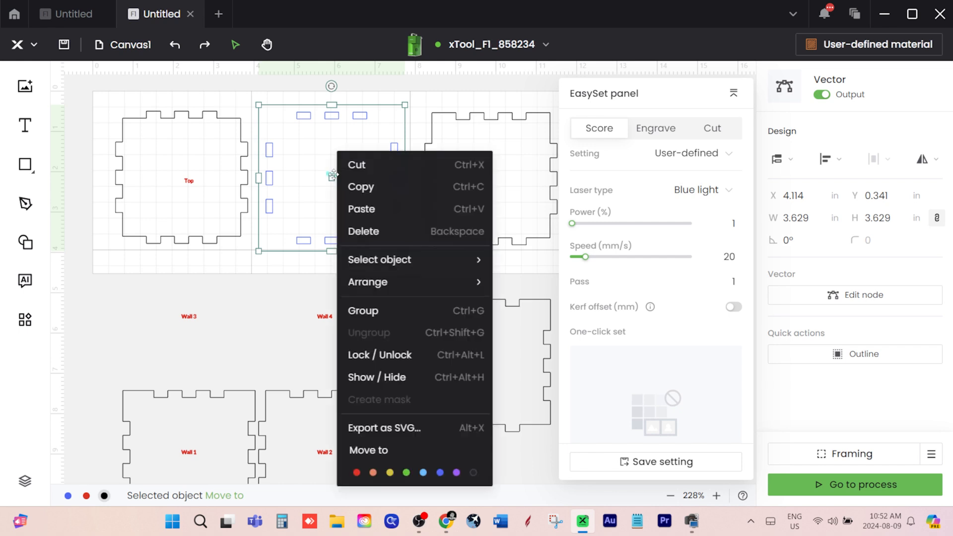
click(323, 166)
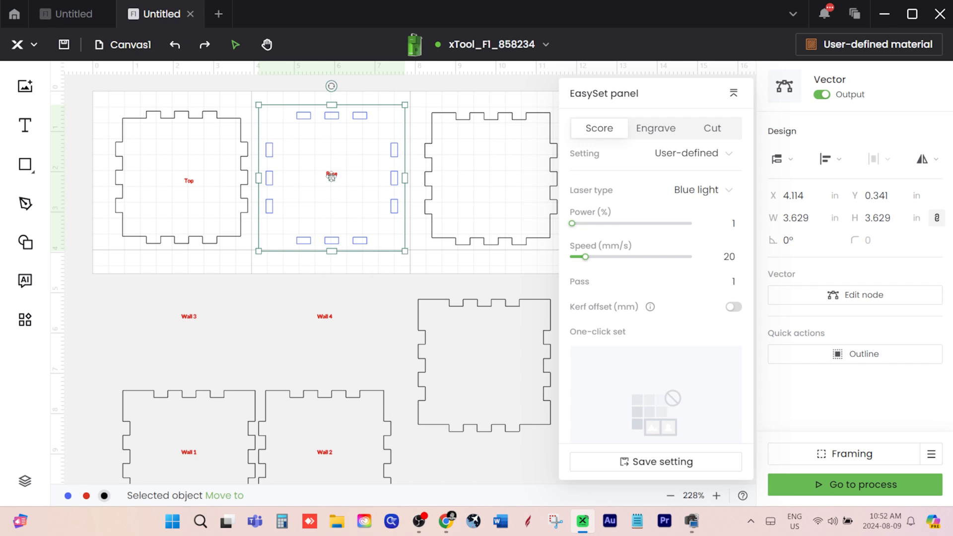
key(Delete)
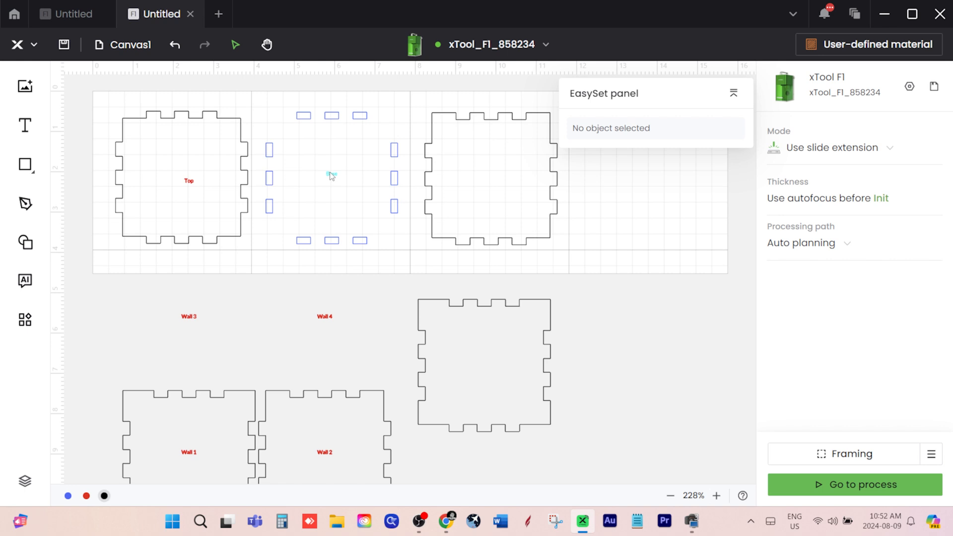
key(ctrl+z)
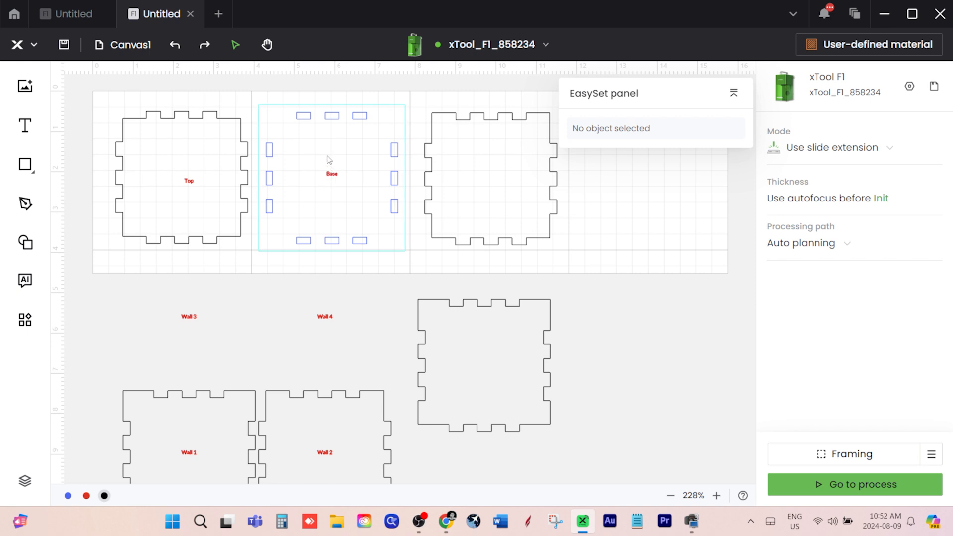
Try to move the Base outline away from its label, and undo the move
right_click(336, 177)
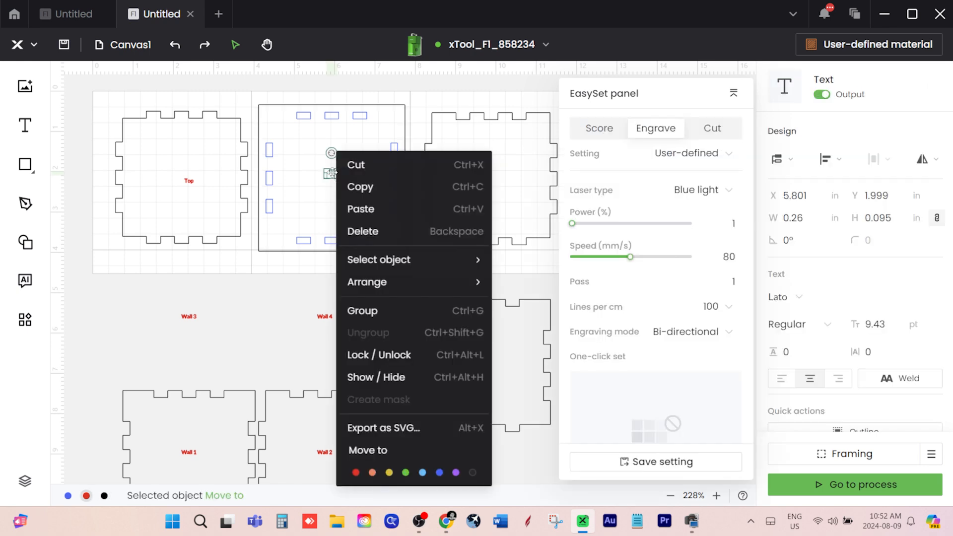
mouse_move(366, 295)
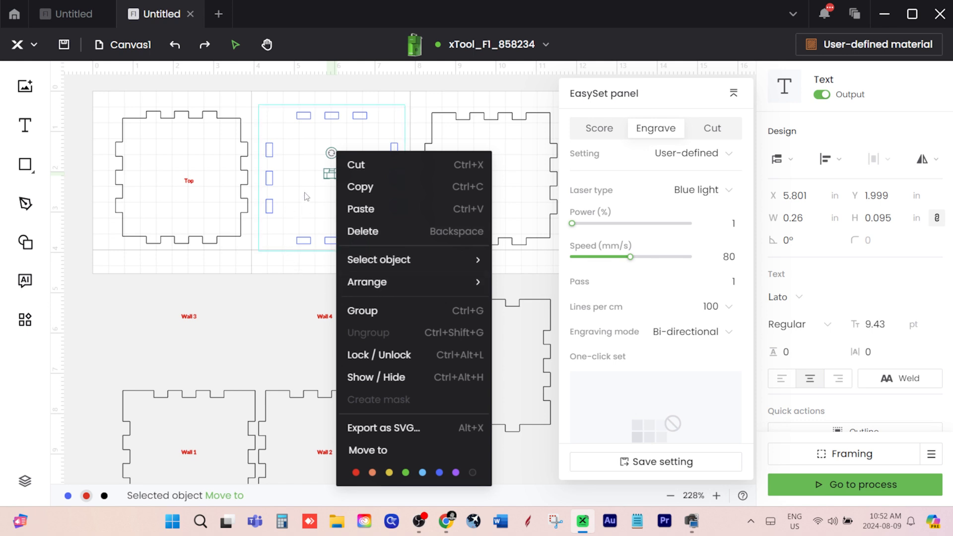
click(321, 201)
drag(331, 179, 291, 257)
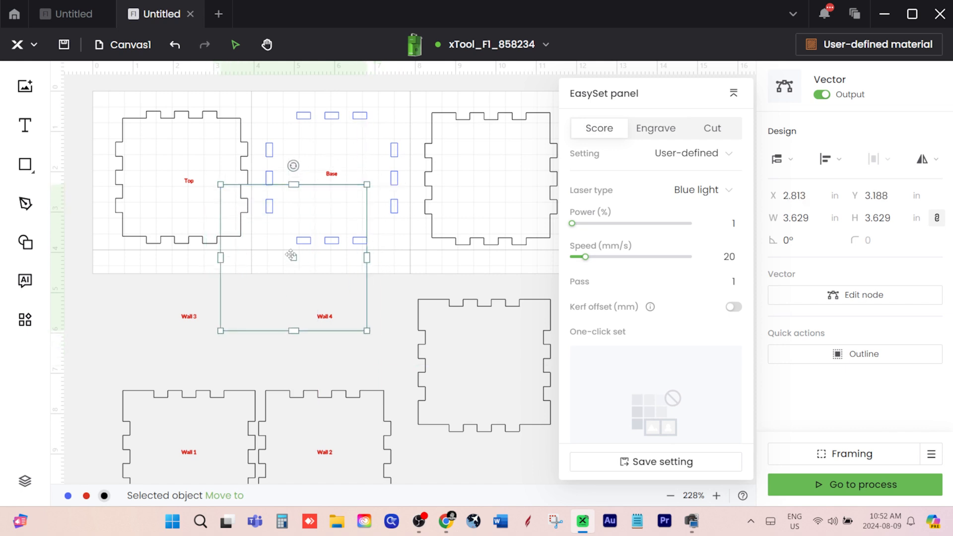
key(ctrl+z)
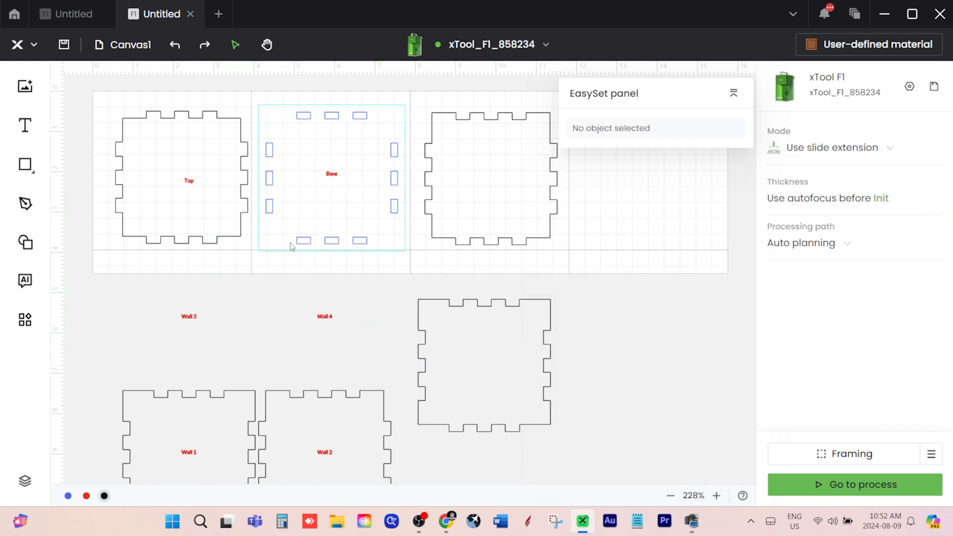
Delete the Base label and group the Base outline with its finger slots
click(332, 175)
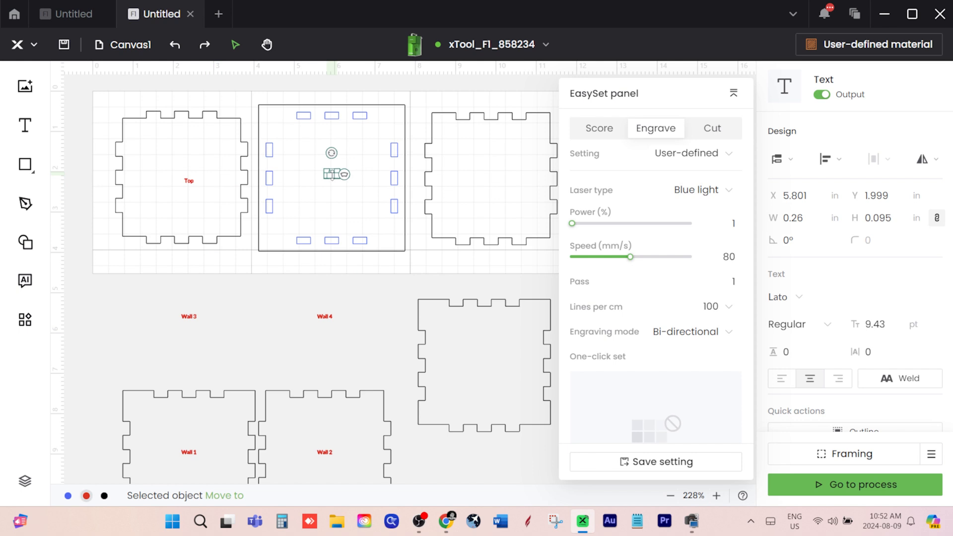
key(Delete)
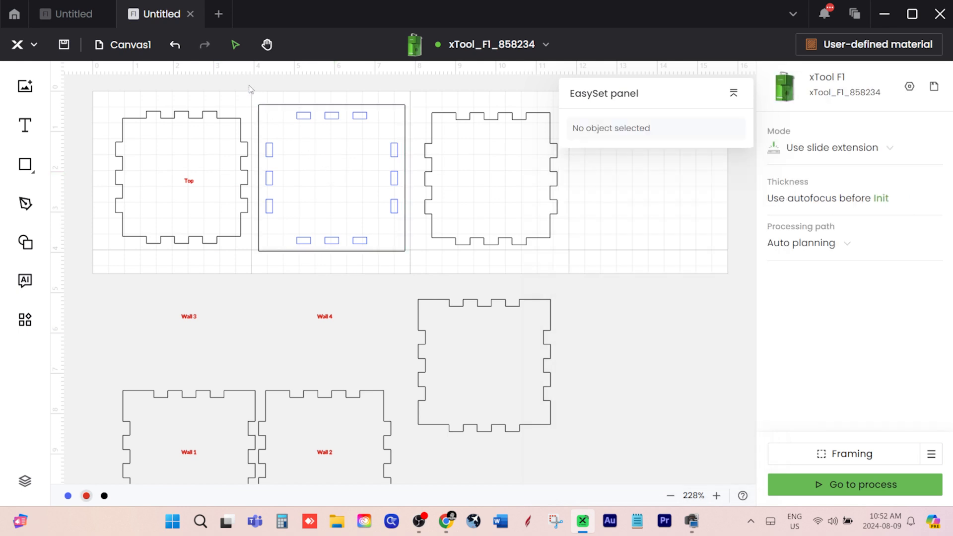
drag(263, 94, 405, 264)
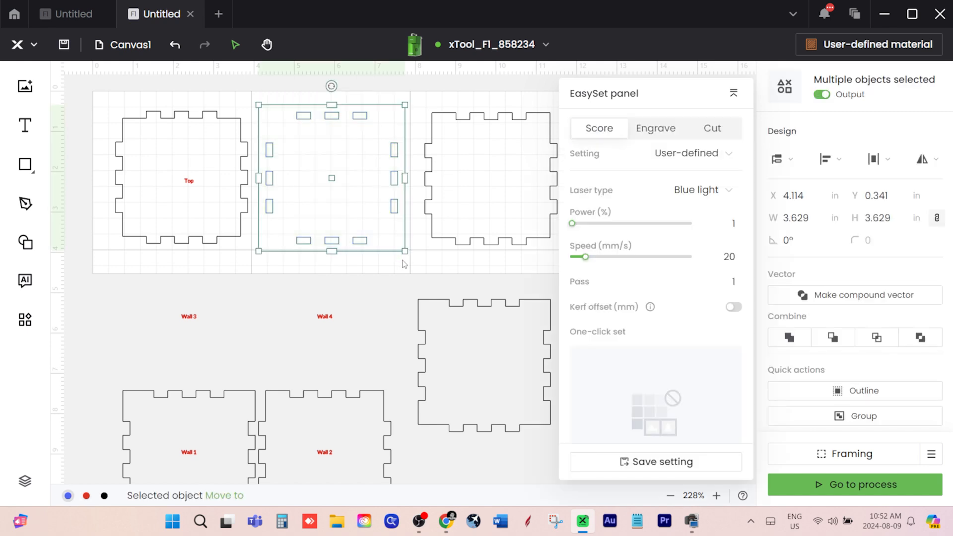
right_click(392, 184)
click(427, 284)
Delete the Top, Wall 1, Wall 2, Wall 3 and Wall 4 text labels from the layout
scroll(326, 290, down, 2)
scroll(325, 289, down, 2)
scroll(326, 288, up, 2)
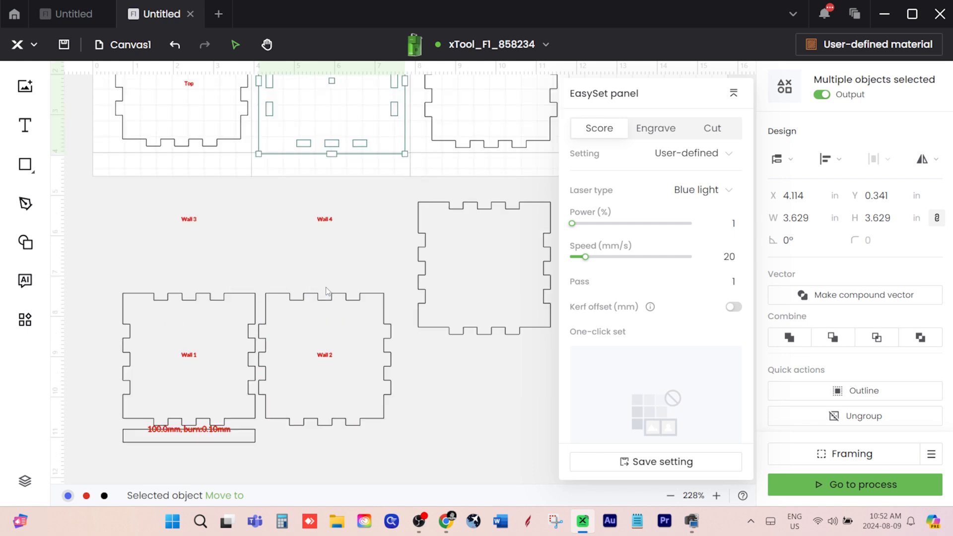
click(326, 222)
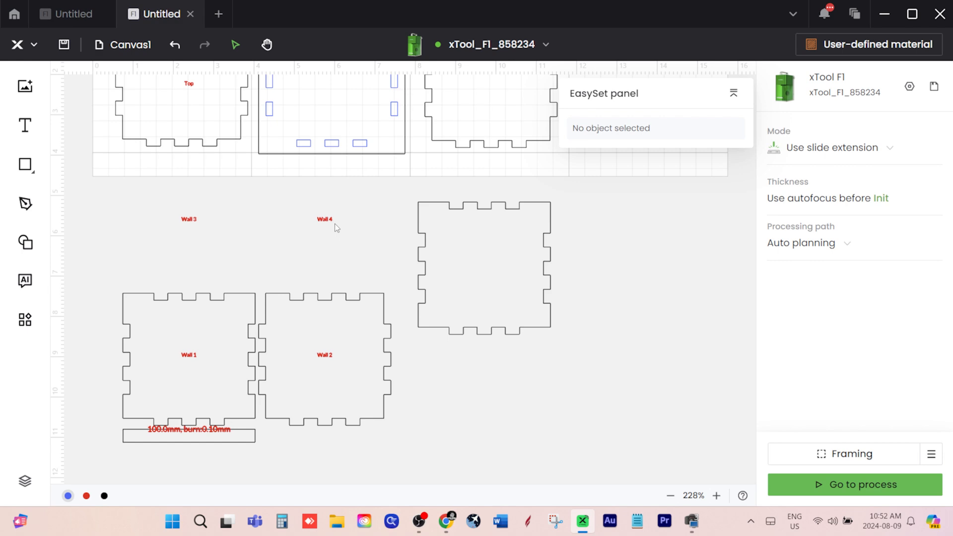
drag(323, 220, 188, 86)
click(281, 86)
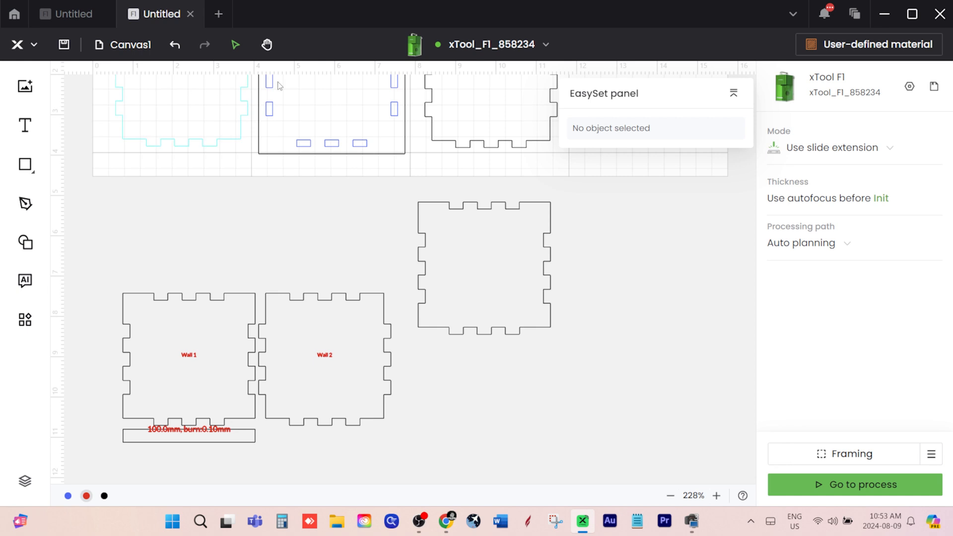
click(326, 355)
key(Delete)
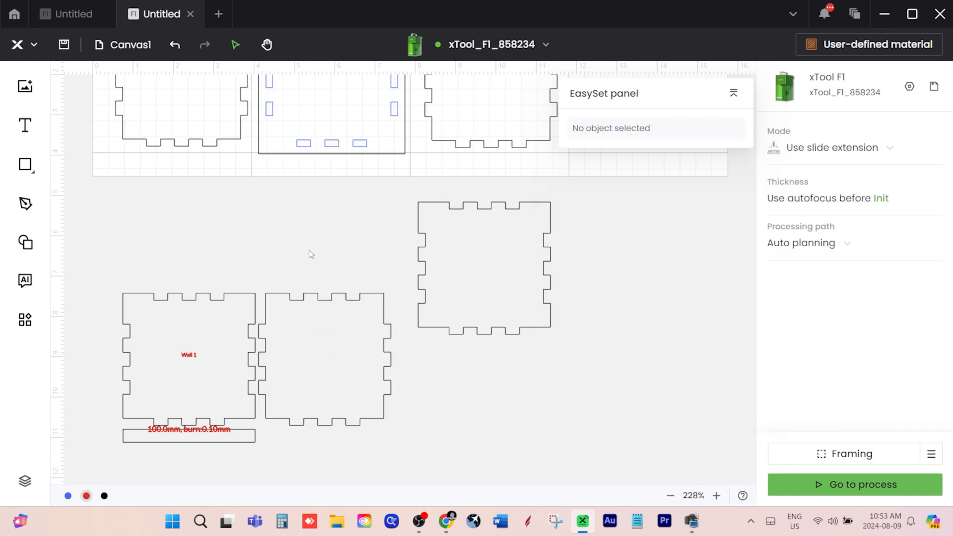
click(189, 355)
key(Delete)
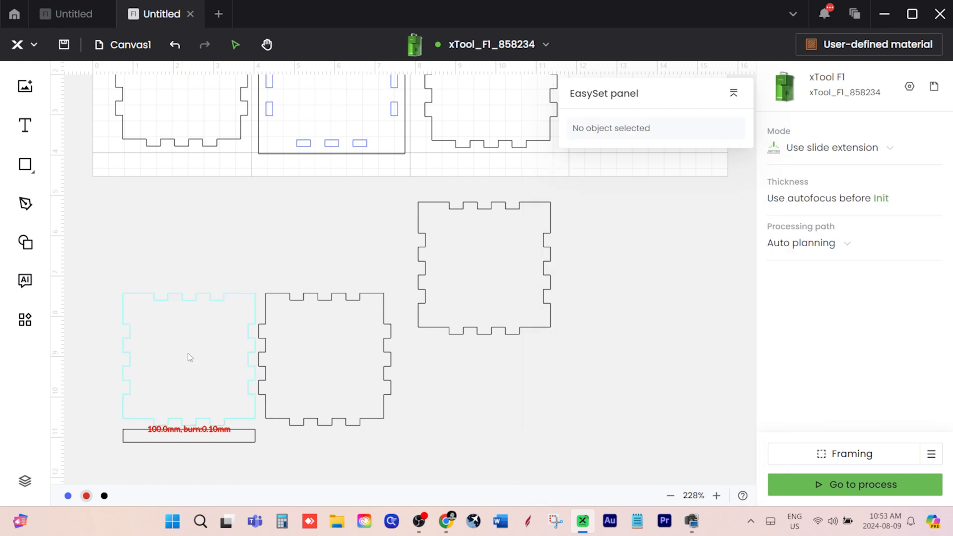
Delete the "100.0mm, burn:0.10mm" text and the reference rectangle beneath the Wall 1 outline
click(184, 434)
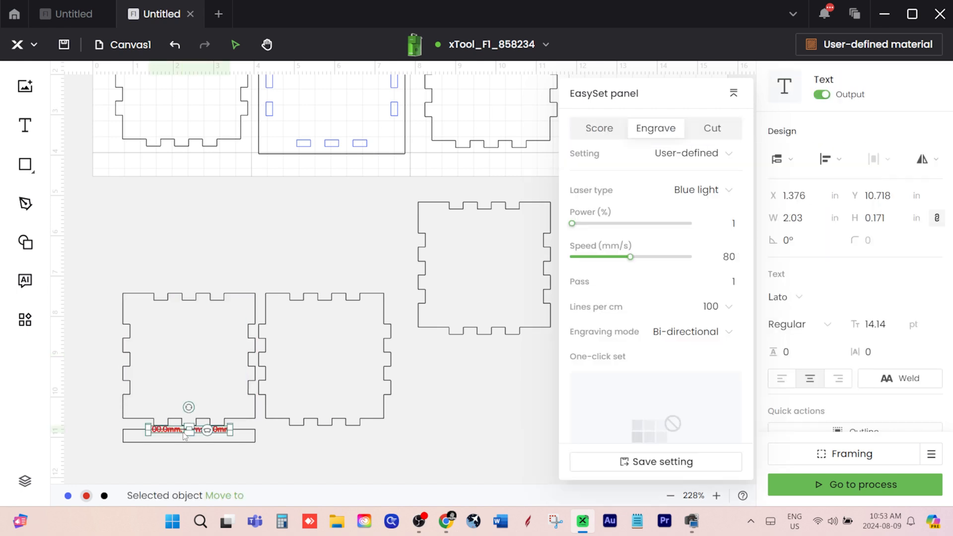
key(Delete)
click(184, 439)
key(Delete)
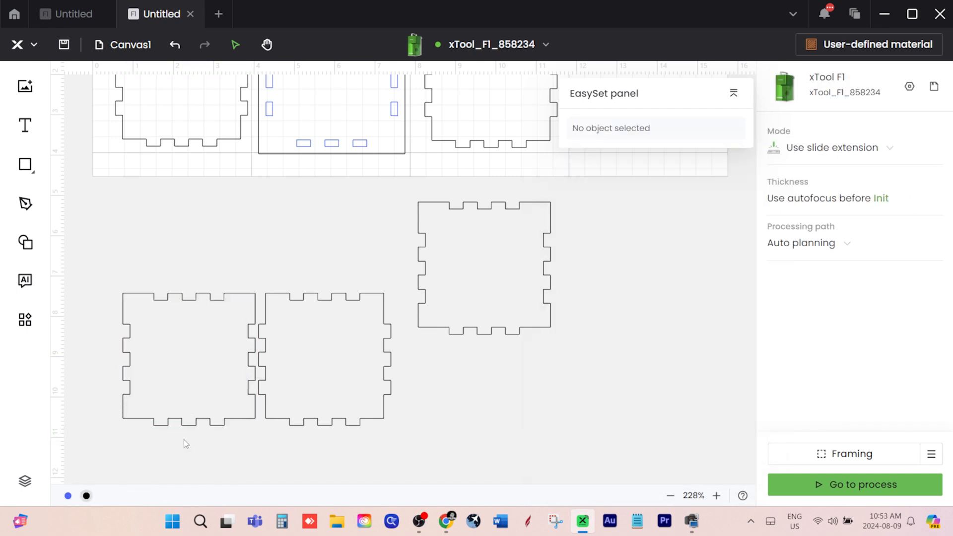
Place the Wall 3 outline in the last canvas section at about X 11.801, Y 0.624 in, and collapse the EasySet panel clear of it
scroll(571, 333, up, 5)
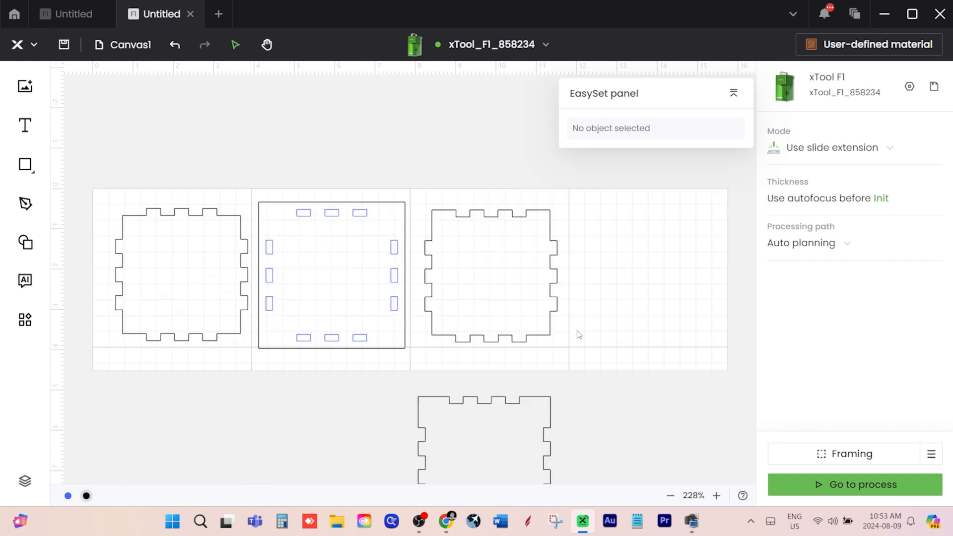
drag(465, 395, 618, 216)
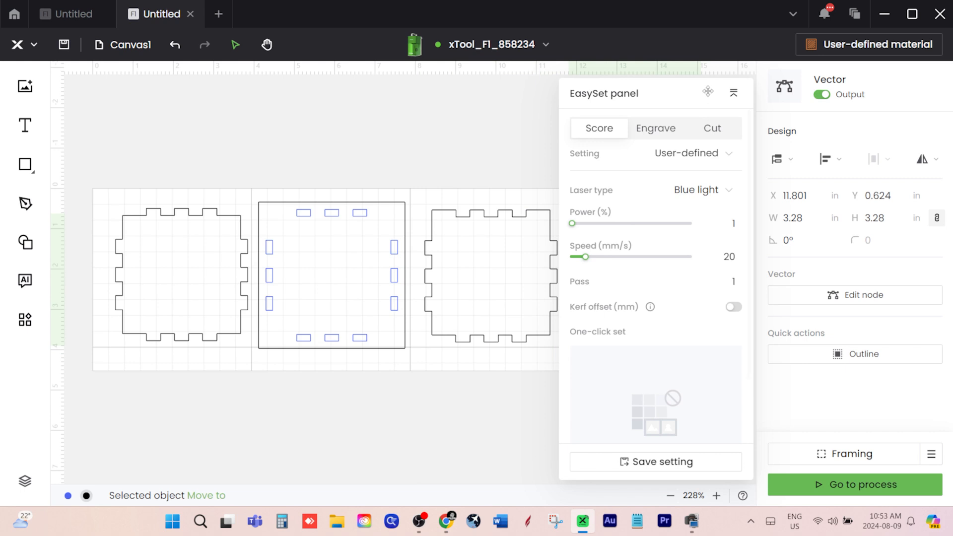
click(733, 92)
drag(672, 94, 516, 44)
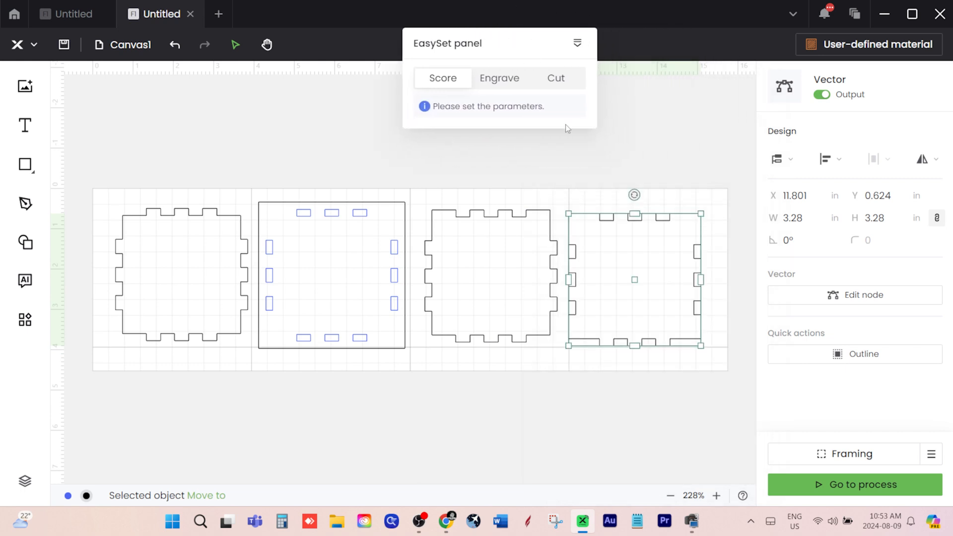
Reposition the Wall 3 outline within the last canvas section at about X 12.06, Y 0.515 in
mouse_move(609, 240)
mouse_down()
mouse_move(615, 227)
mouse_move(618, 238)
mouse_up()
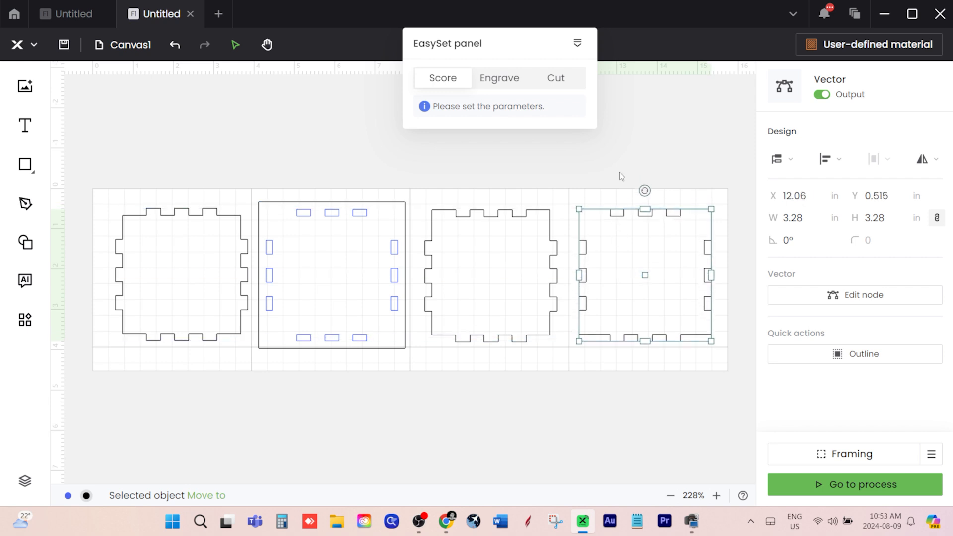
click(629, 150)
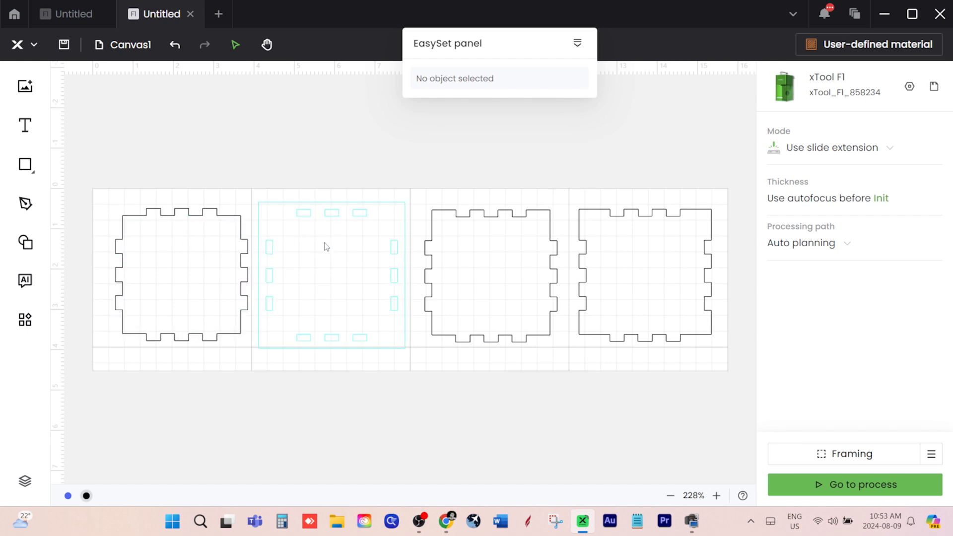
Turn off output for both finger-jointed outlines lying below the slide extension work area
scroll(211, 198, down, 4)
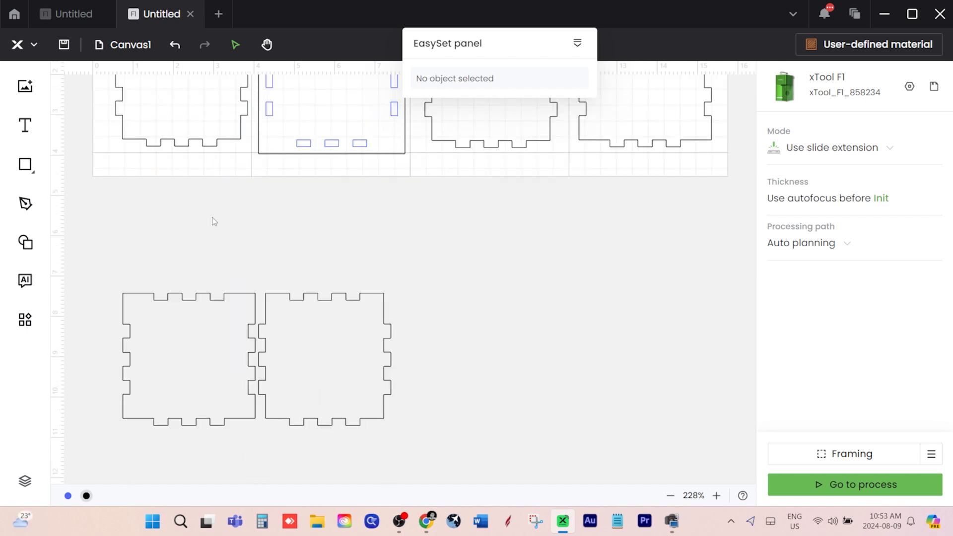
scroll(192, 266, up, 2)
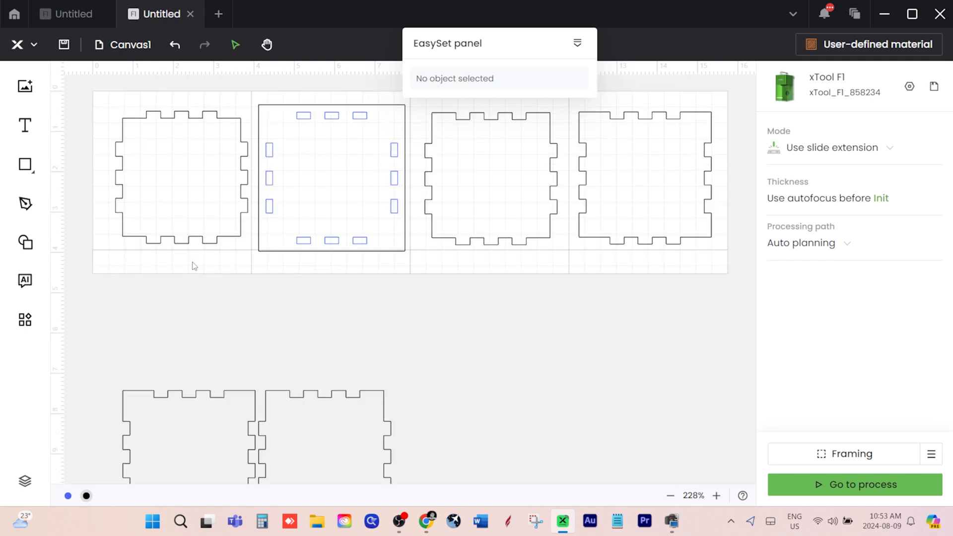
click(232, 397)
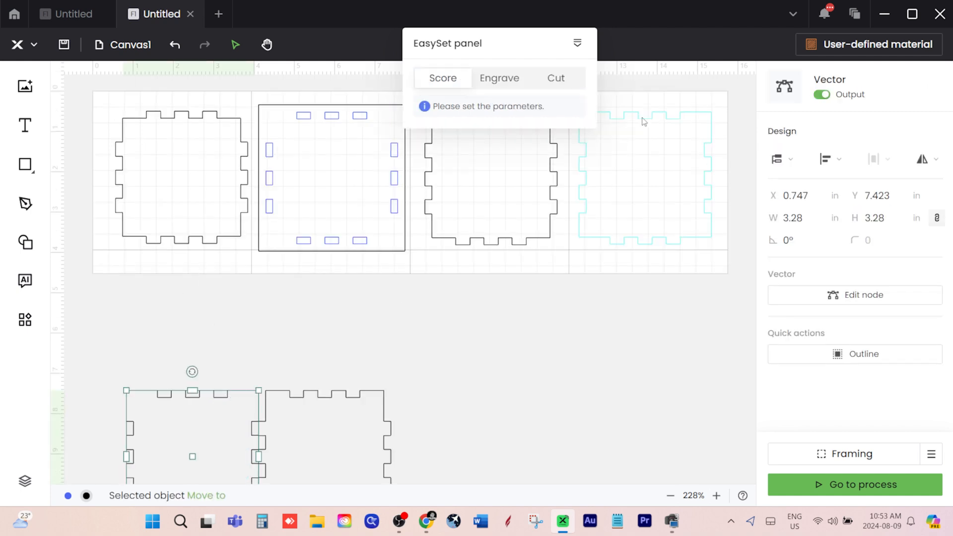
click(822, 94)
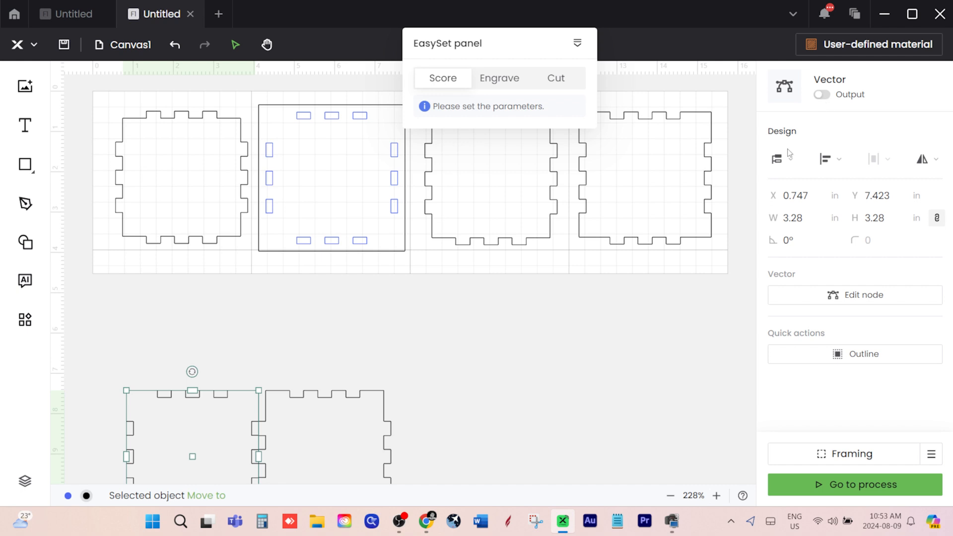
click(349, 383)
click(350, 398)
click(822, 94)
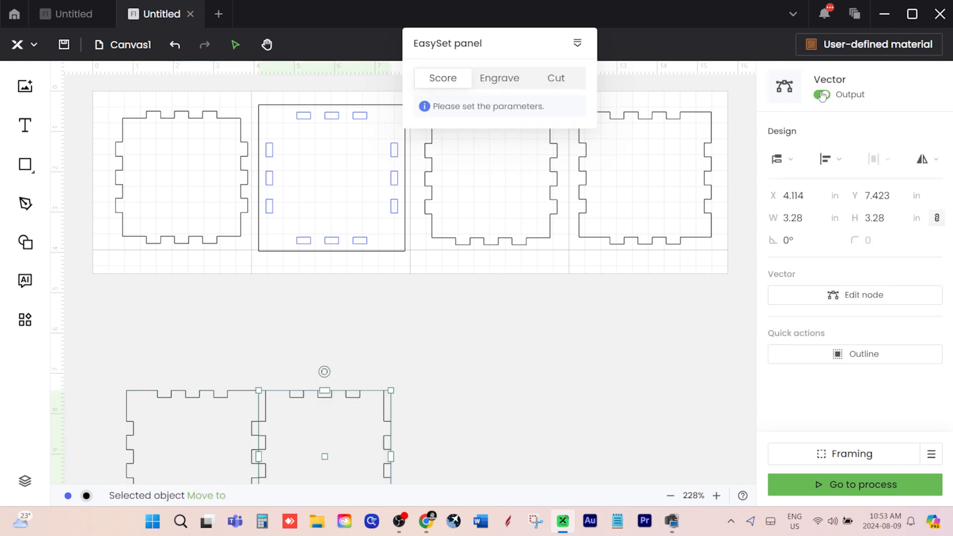
click(444, 343)
scroll(427, 300, up, 3)
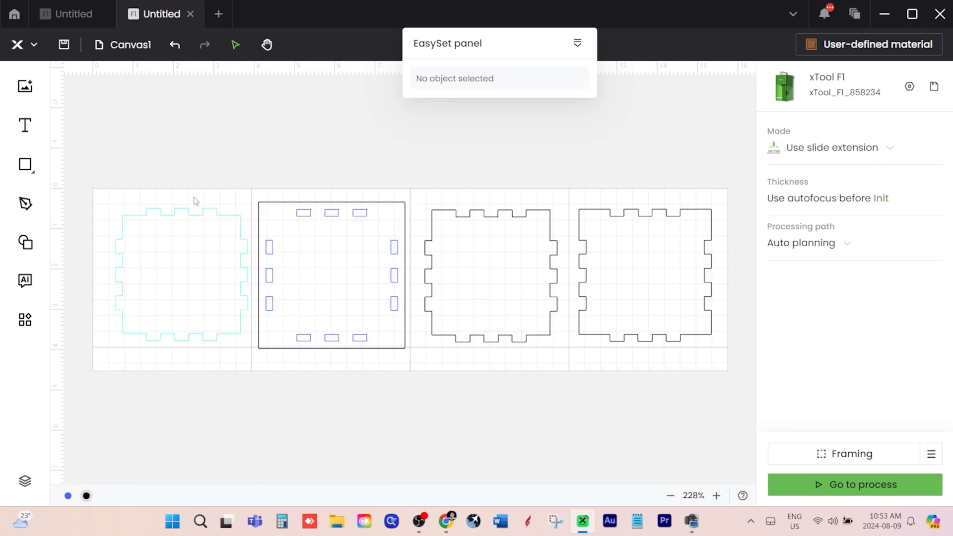
Set all panels inside the slide extension area to Cut with the saved 5MM PINE WOOD setting
drag(90, 174, 735, 382)
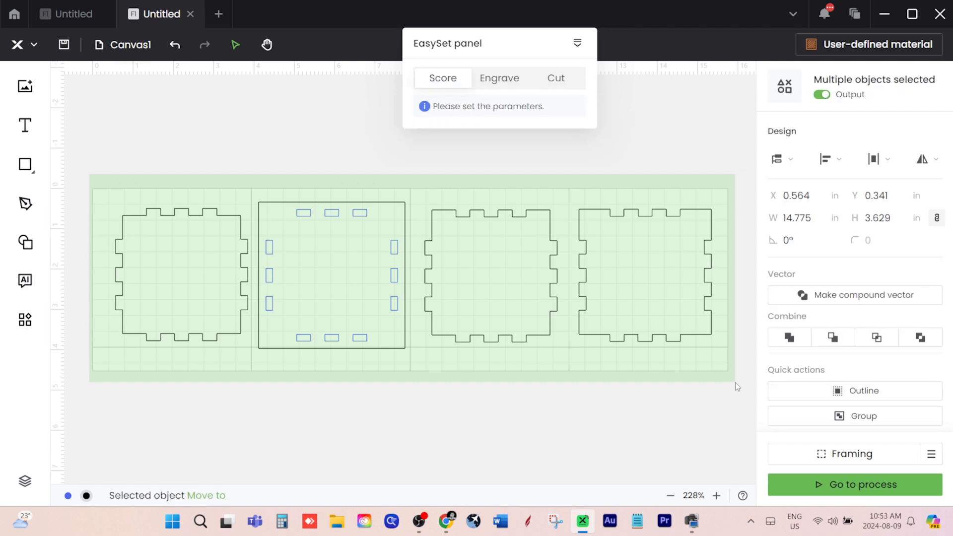
click(543, 81)
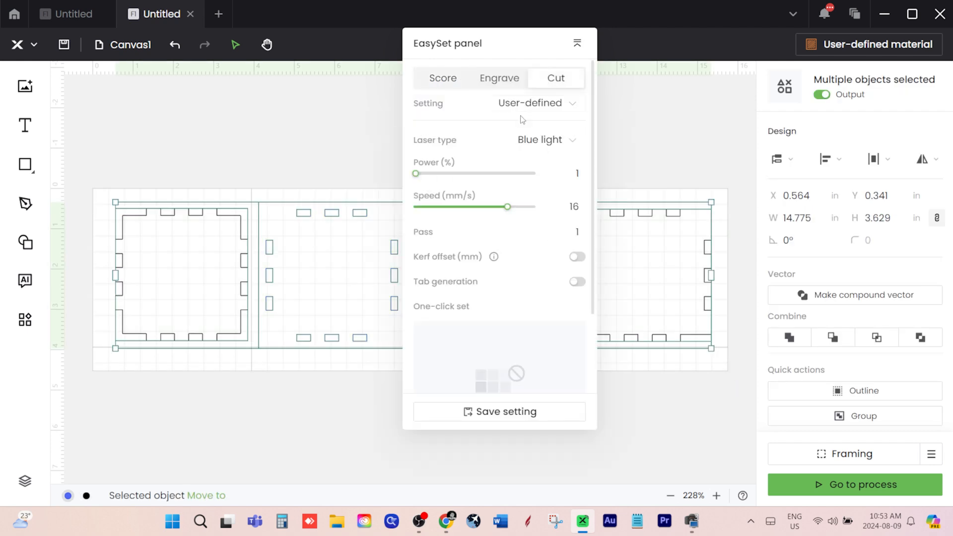
click(530, 105)
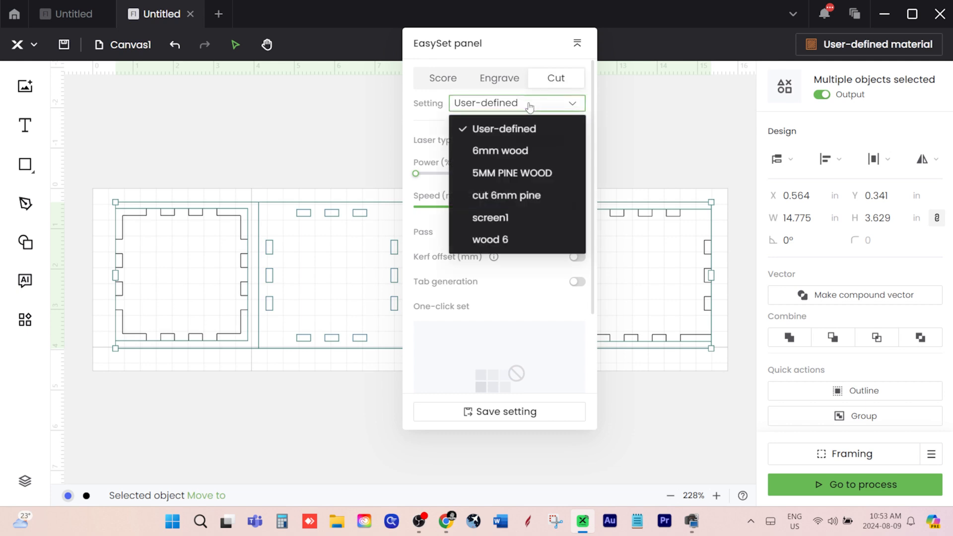
click(519, 174)
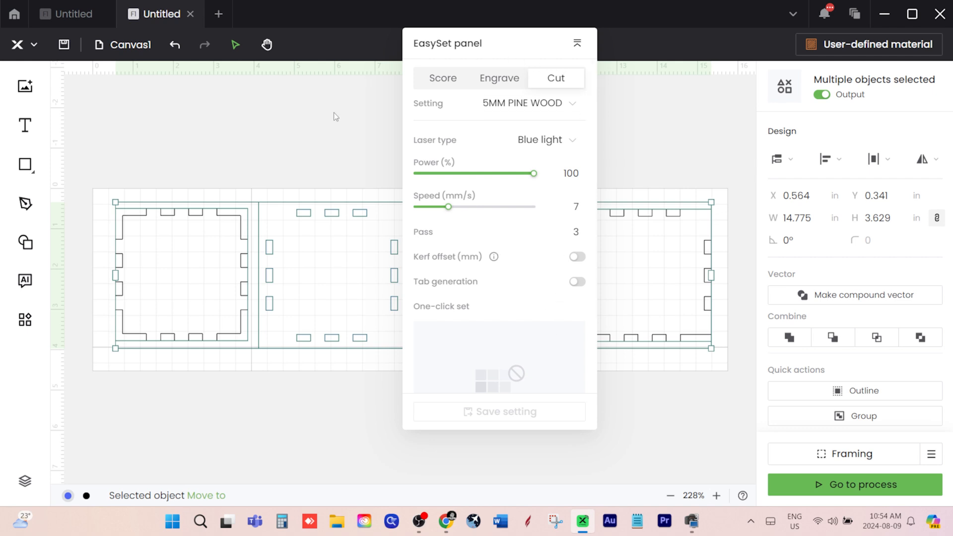
click(203, 147)
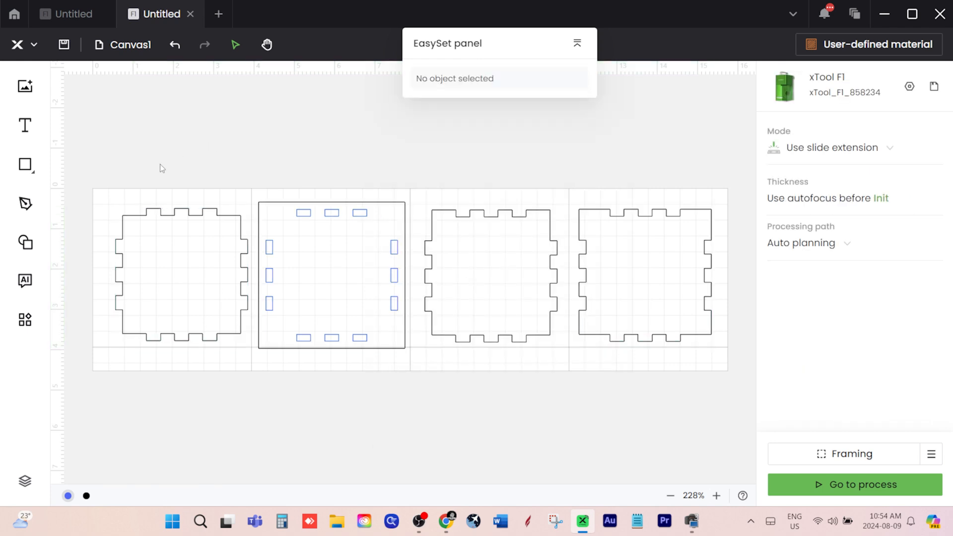
Turn off output for the panels in the second, third and fourth canvas sections
drag(260, 163, 420, 347)
drag(267, 205, 731, 374)
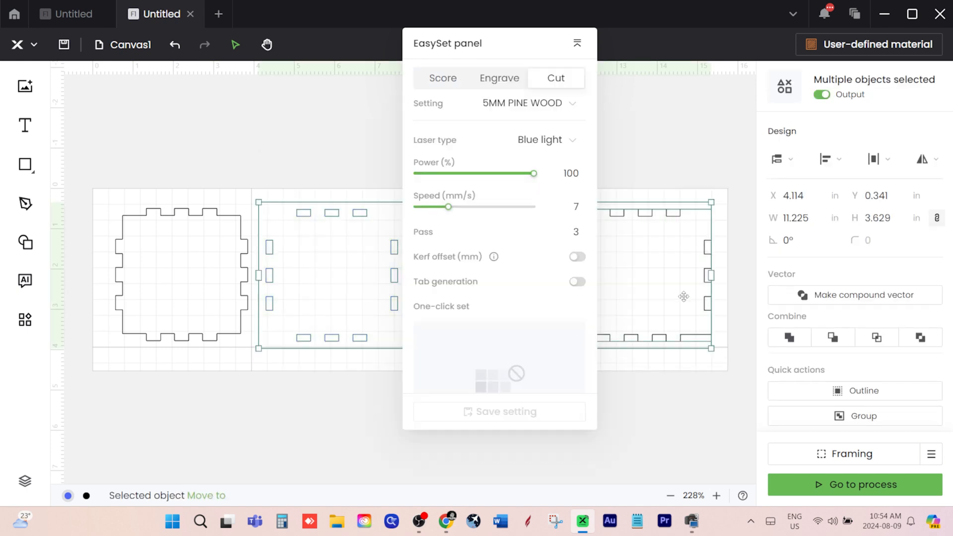
click(823, 94)
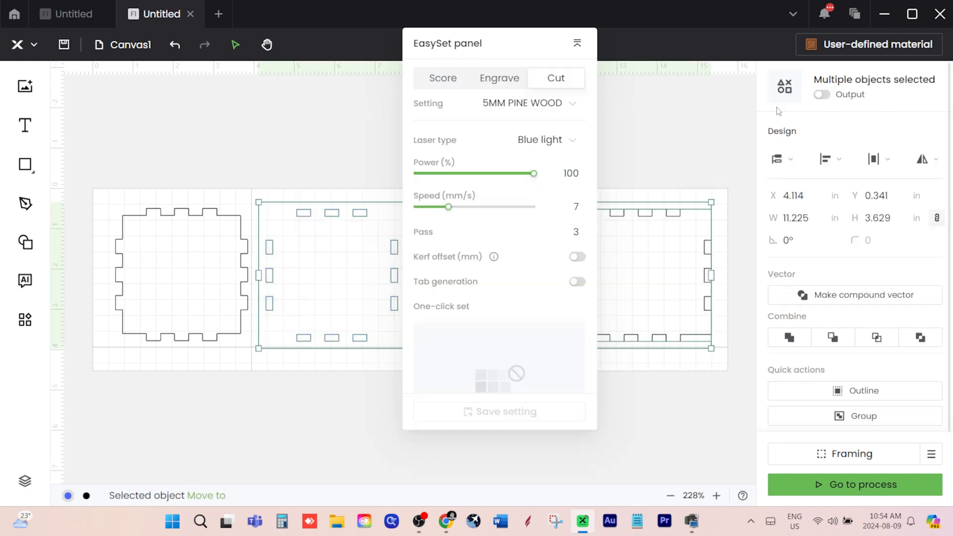
click(713, 125)
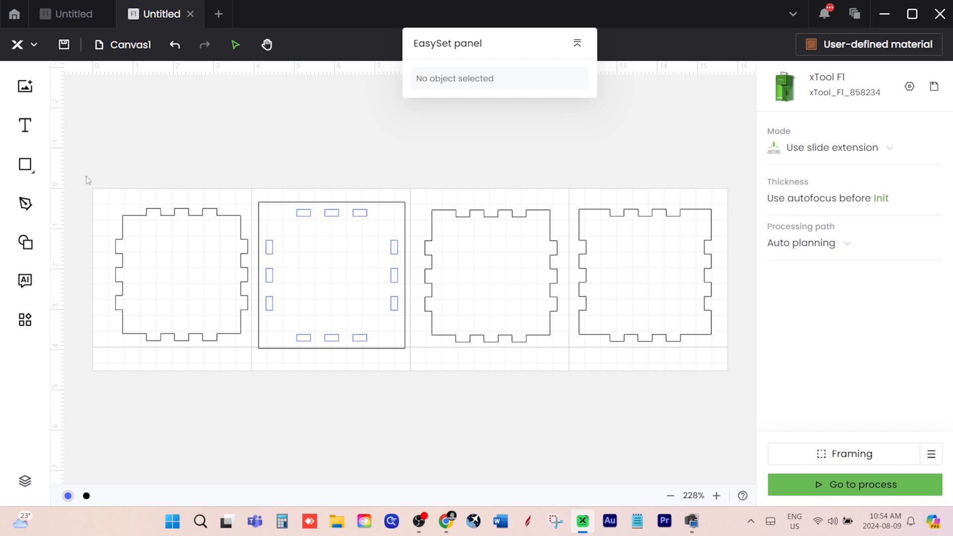
Start framing for the panel in the first canvas section
drag(86, 176, 252, 369)
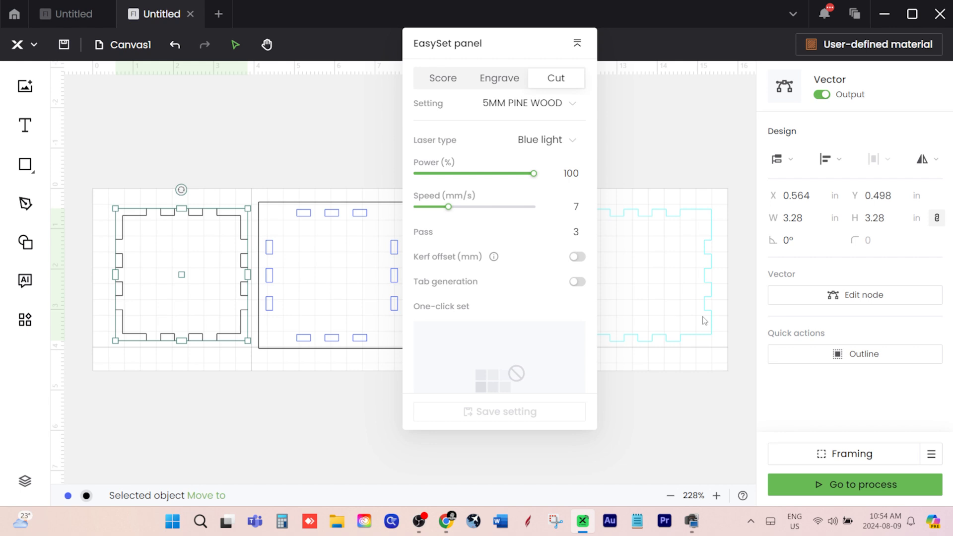
click(844, 453)
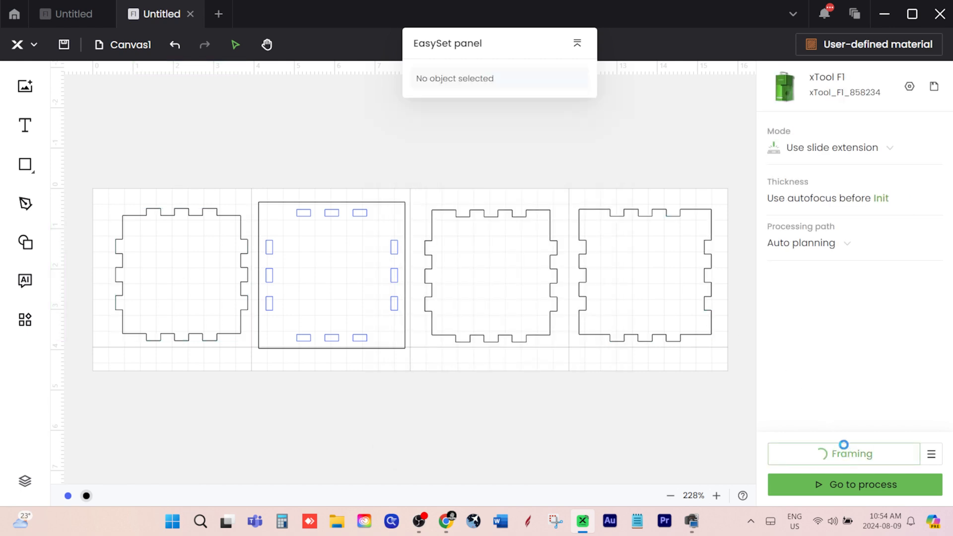